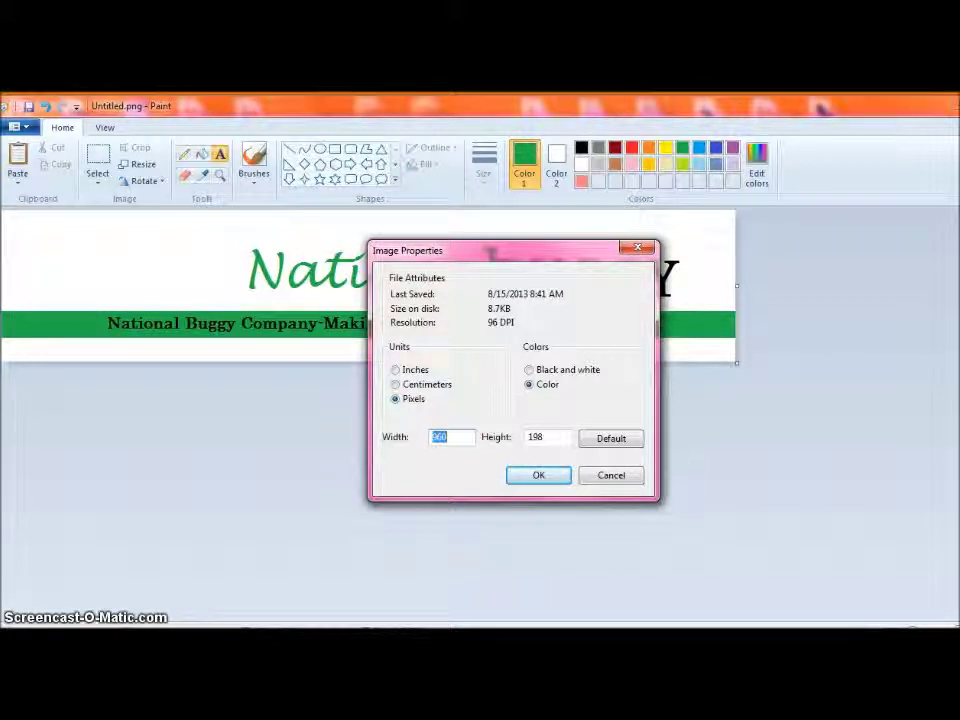
- Confirm the banner's image size of 960 by 198 pixels in the image properties
key(Return)
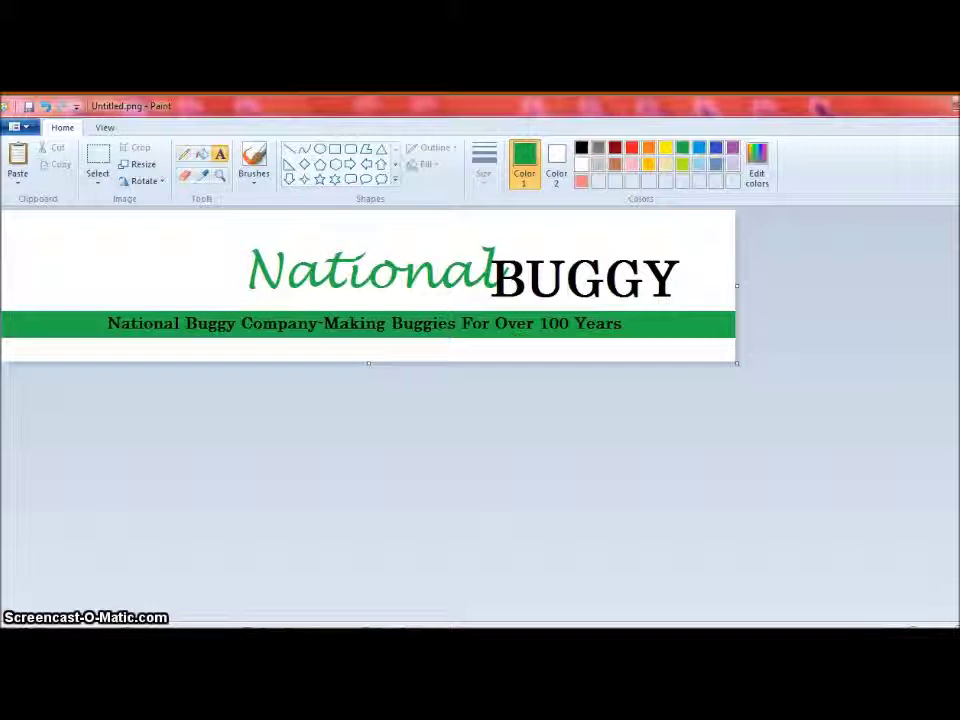
click(101, 290)
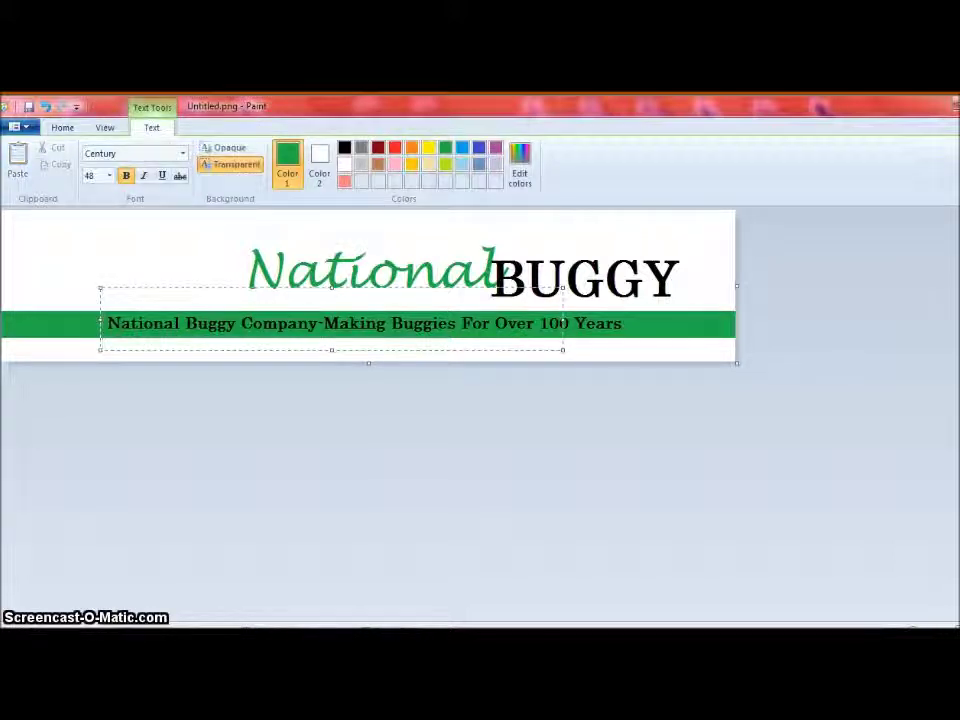
click(65, 210)
click(65, 210)
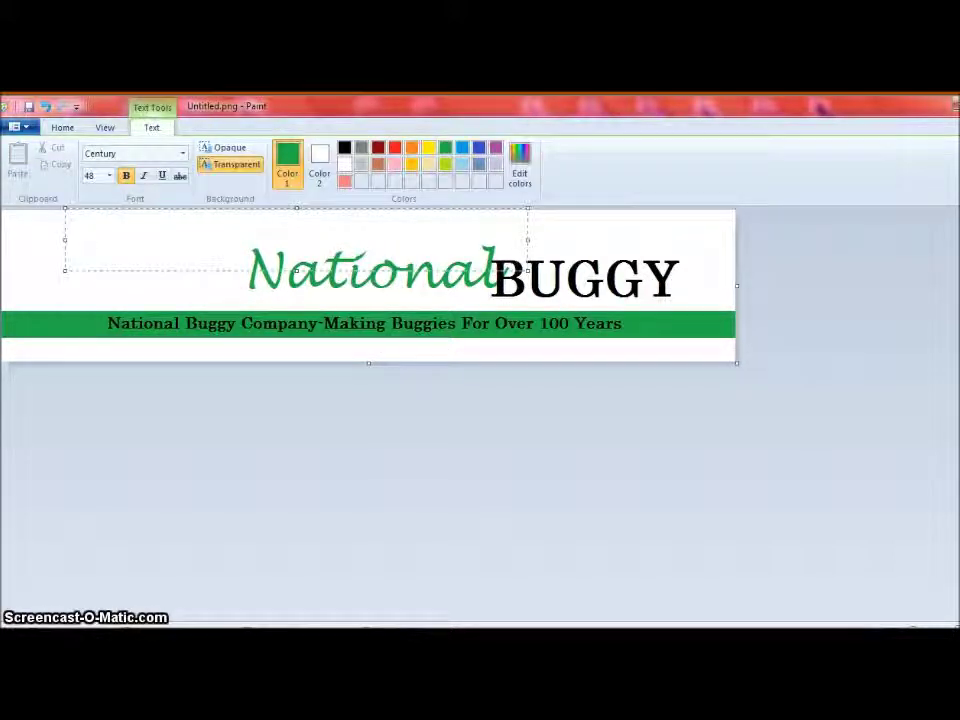
key(Escape)
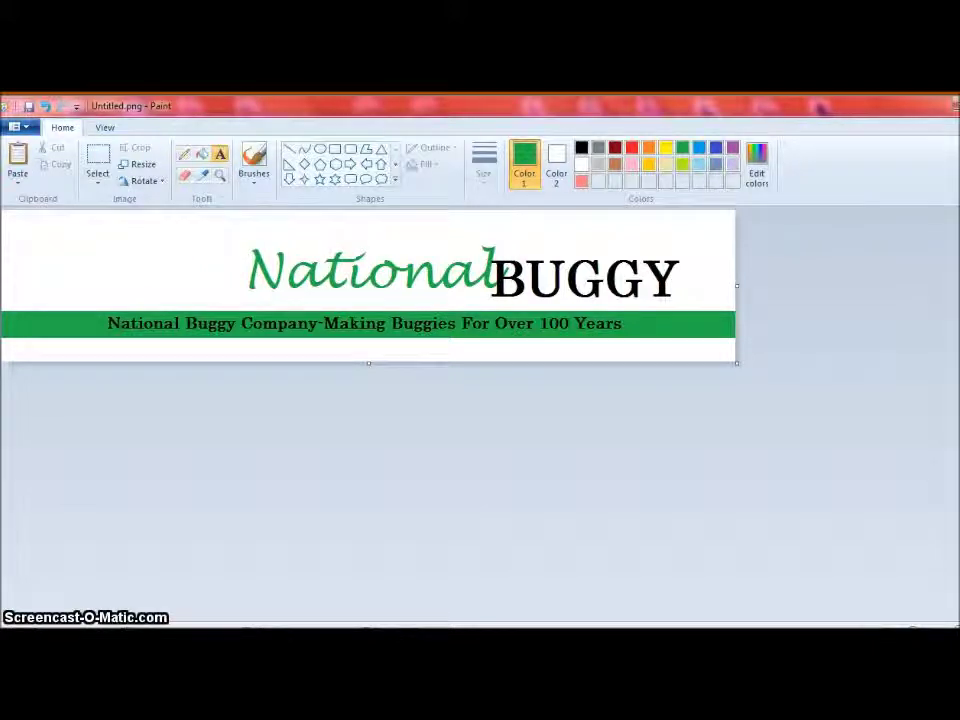
click(70, 290)
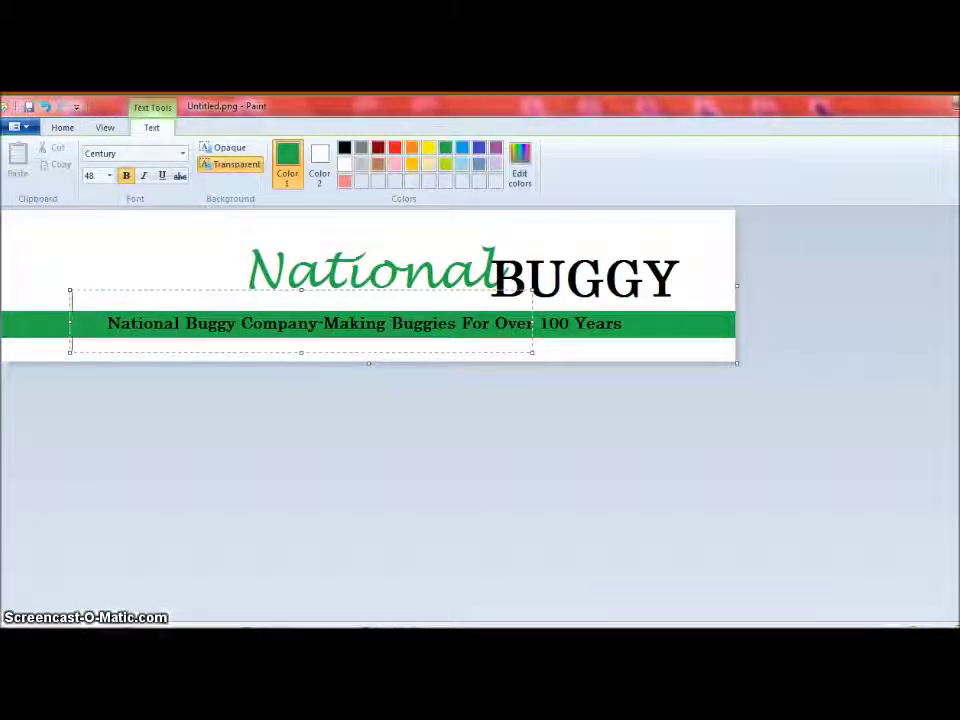
key(Escape)
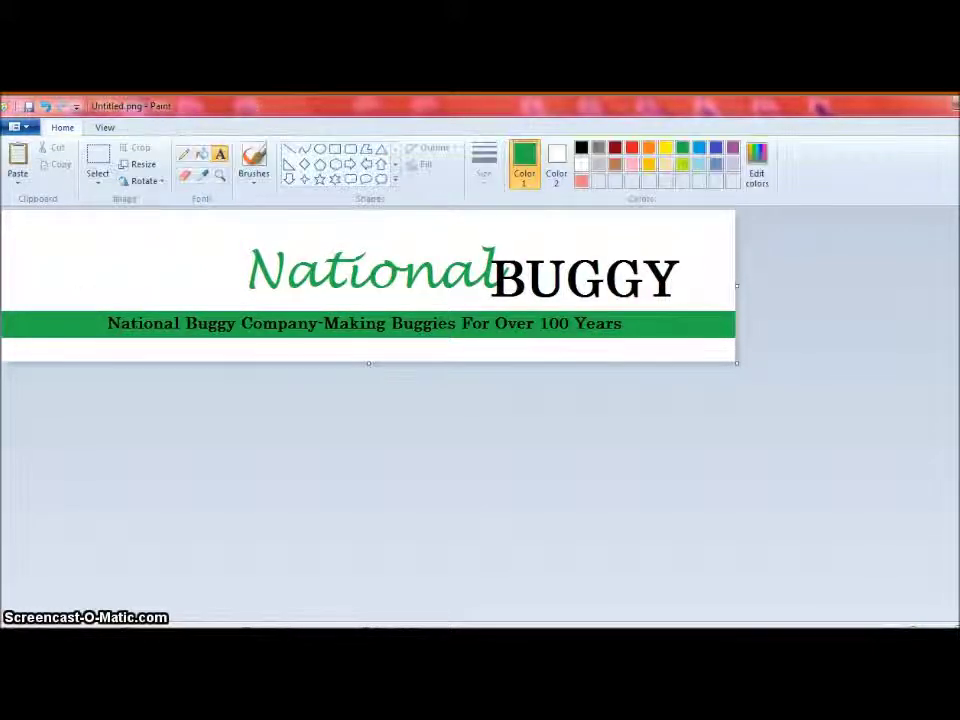
- Try a text box at the start of the tagline with font size 16, leaving it empty
click(108, 288)
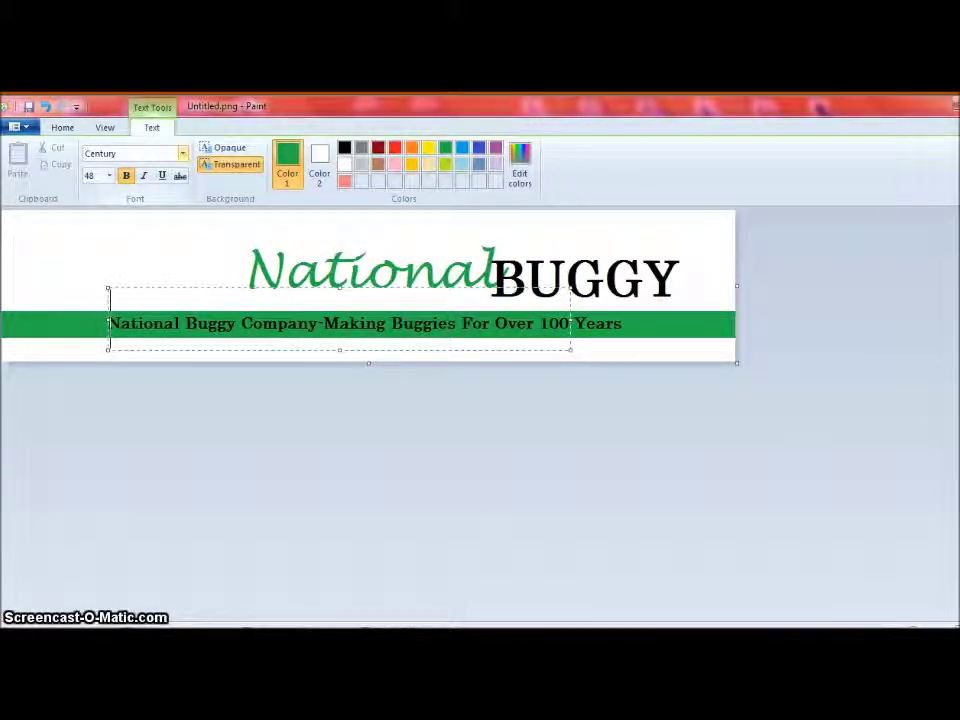
click(109, 175)
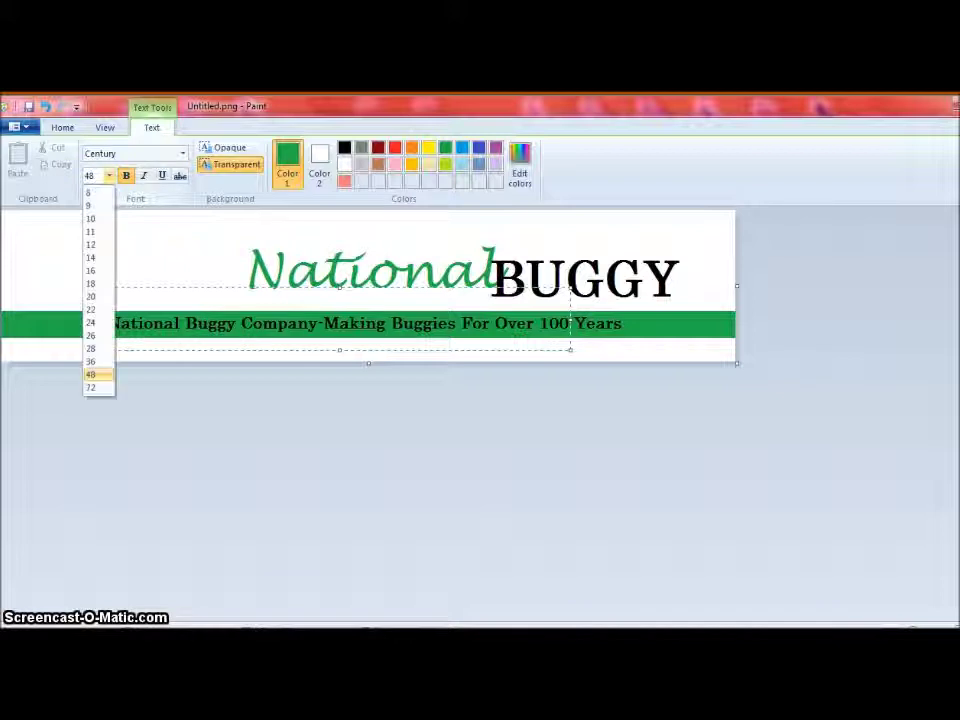
click(90, 270)
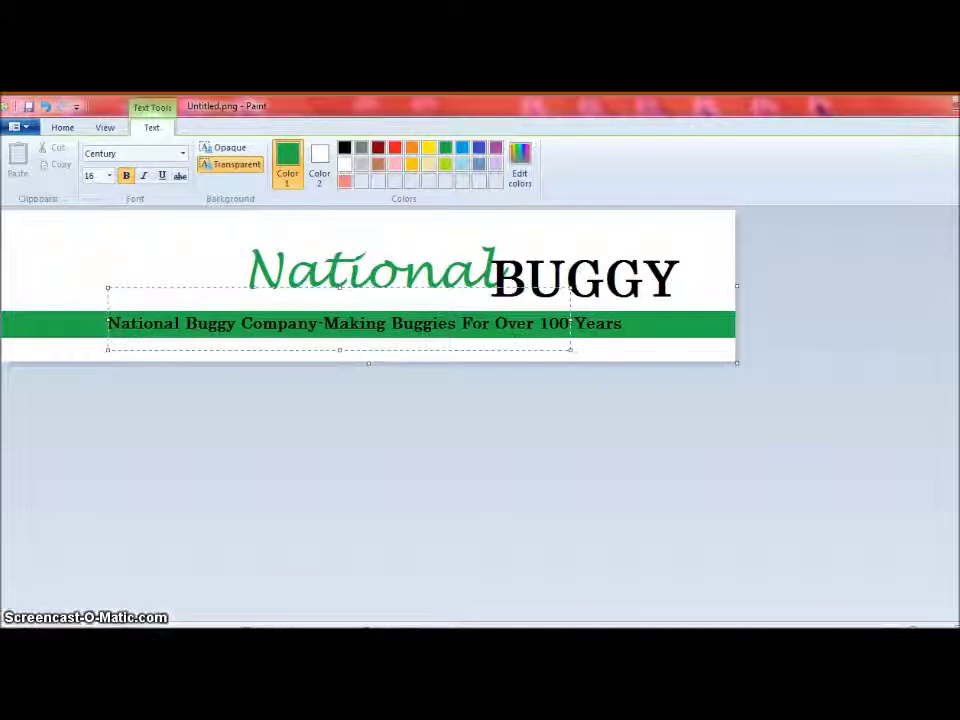
key(Escape)
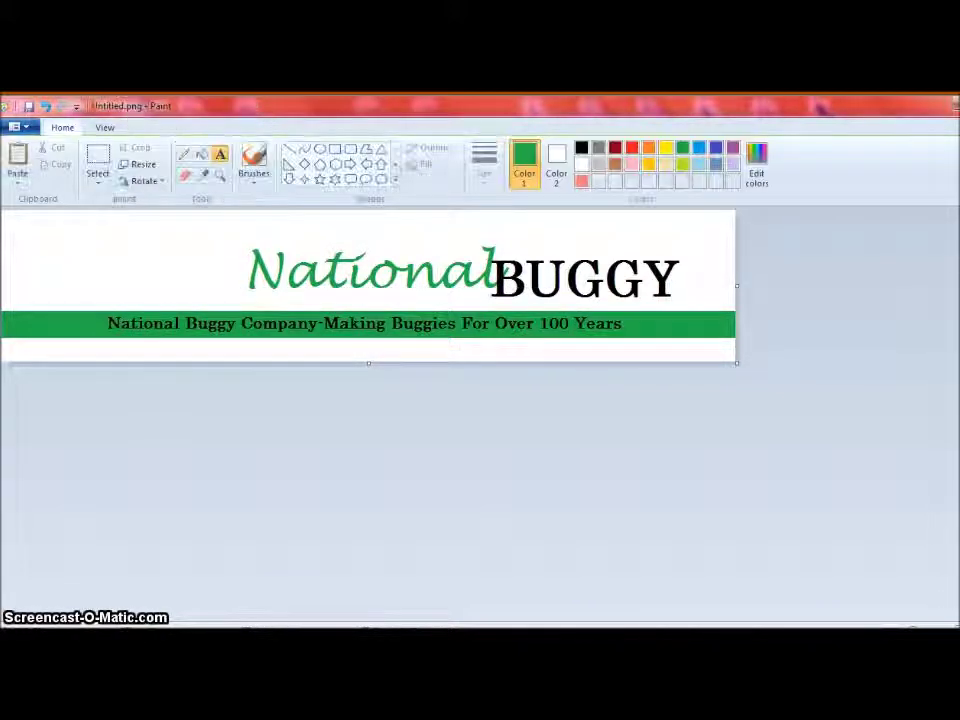
- Try an empty text box over the word "National" with font size 48 and the Lucida Handwriting font
click(254, 247)
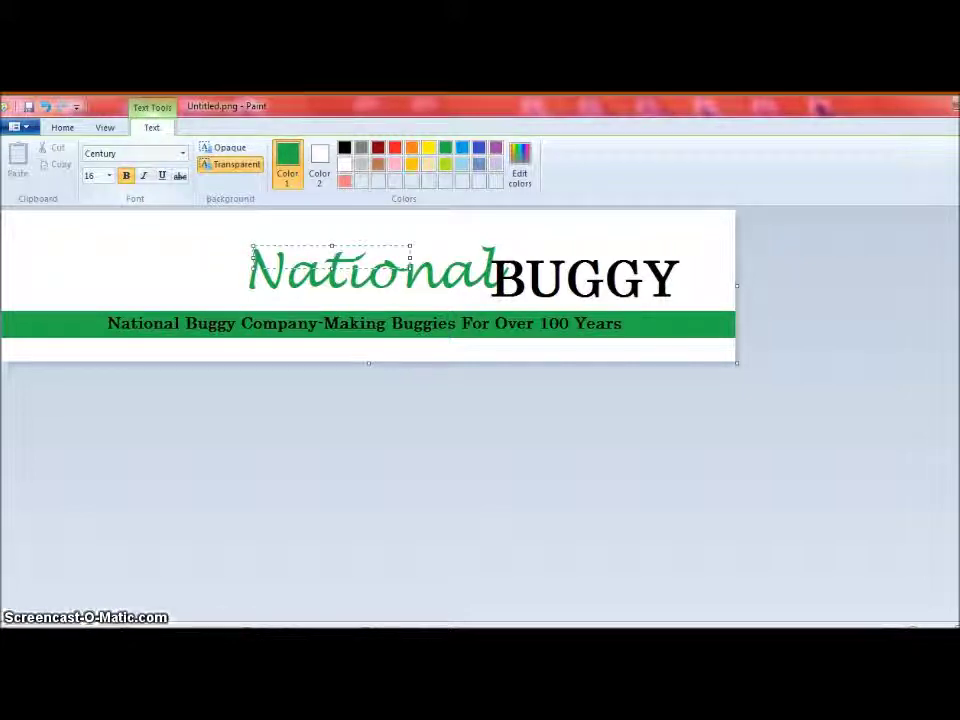
click(109, 175)
click(90, 374)
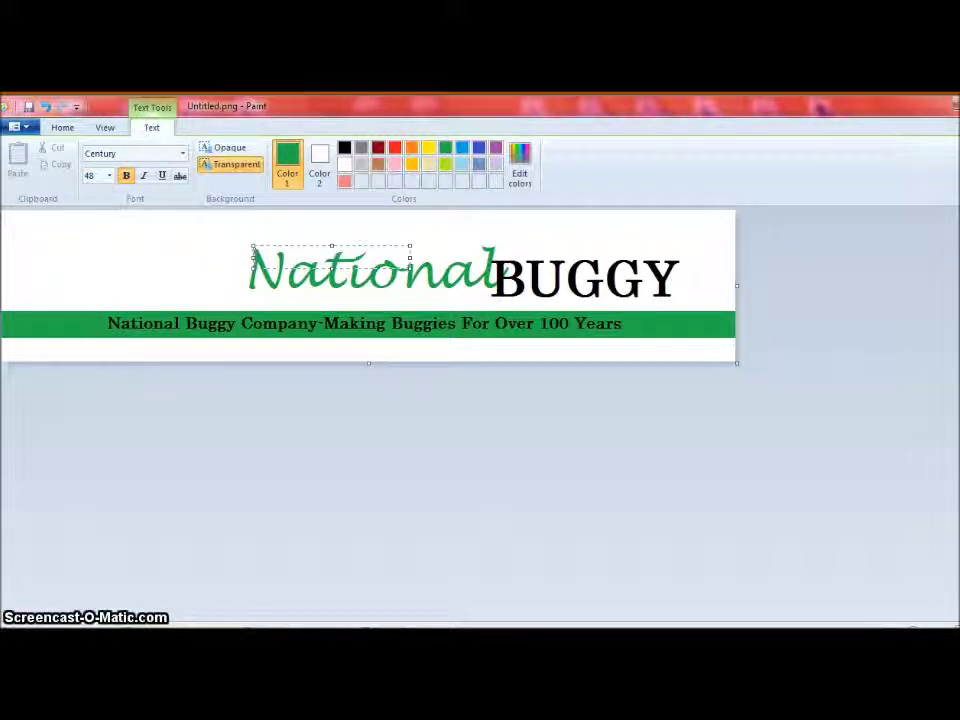
click(110, 153)
click(182, 153)
scroll(148, 340, down, 5)
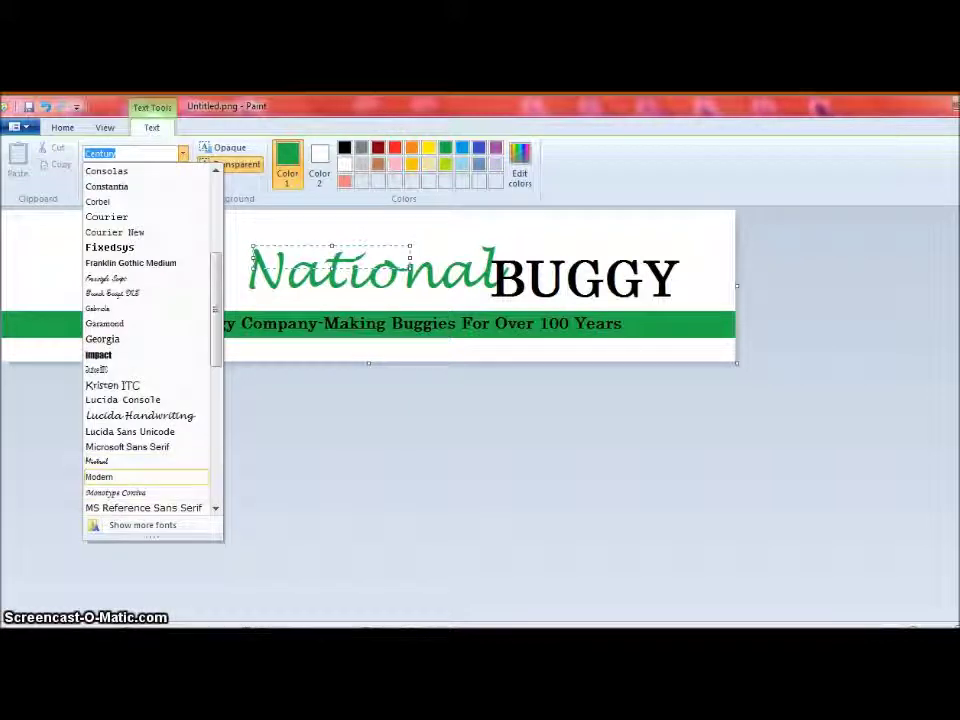
scroll(148, 340, down, 4)
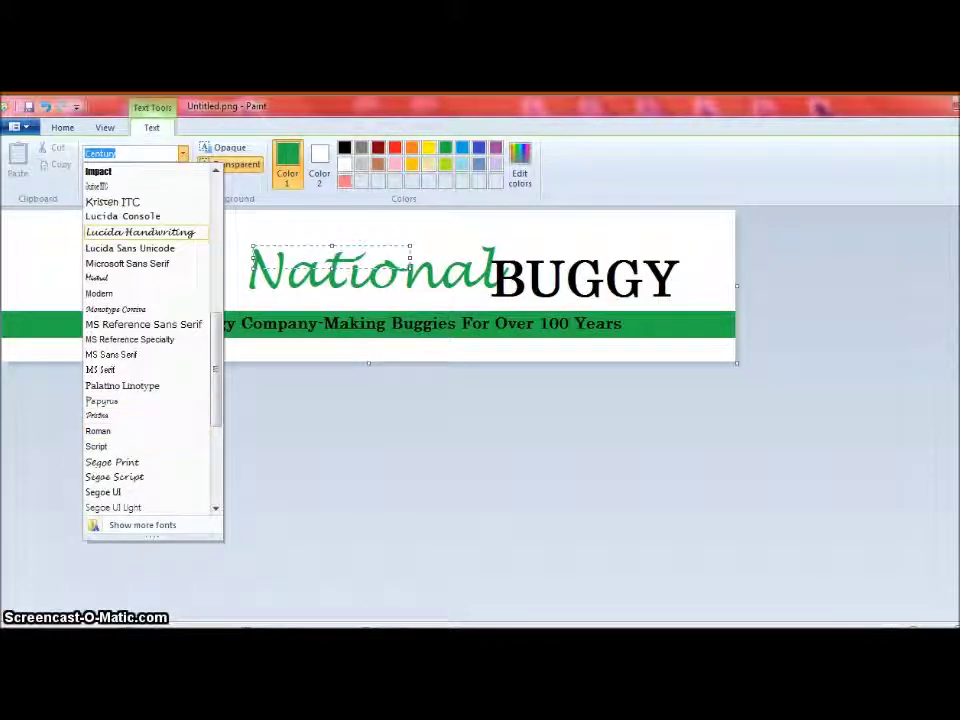
click(140, 232)
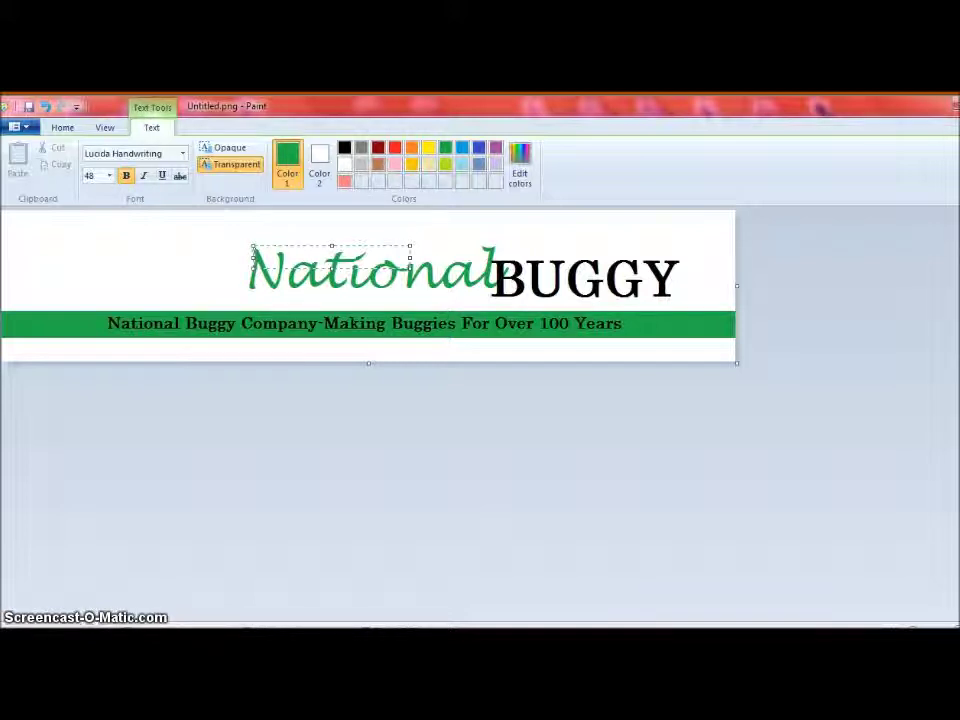
key(Escape)
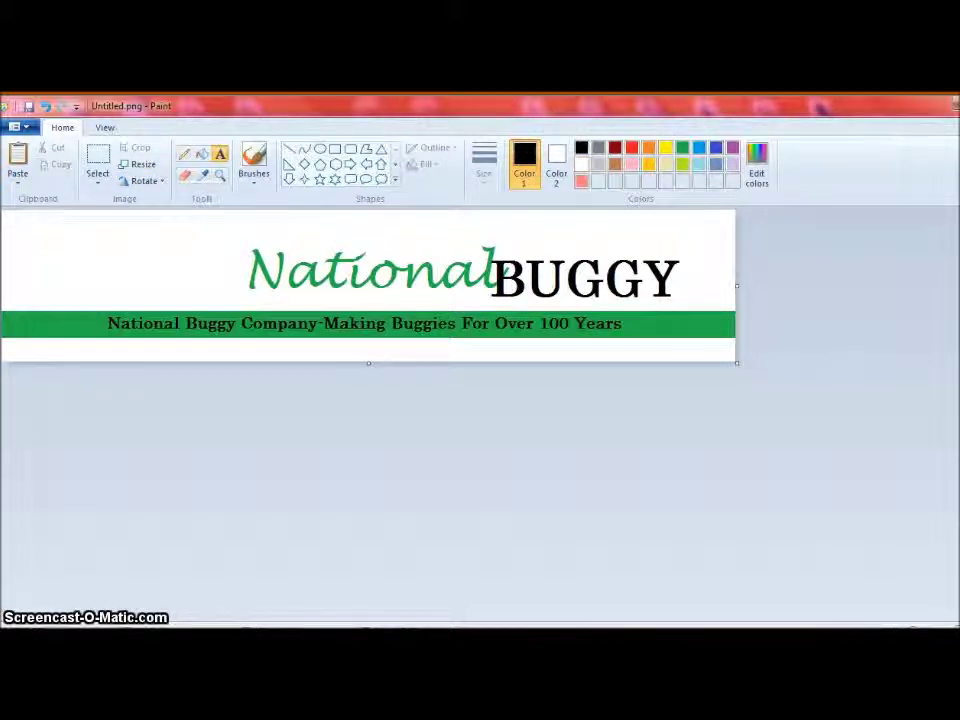
- Try an empty text box over the word "BUGGY" with the Century font
click(552, 282)
key(Escape)
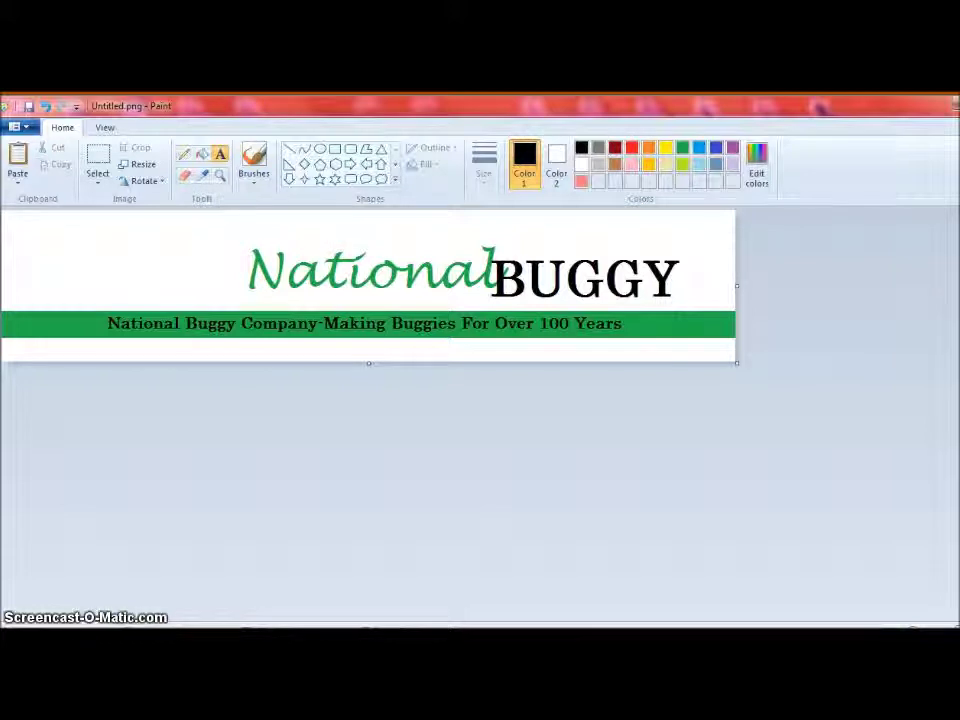
click(488, 252)
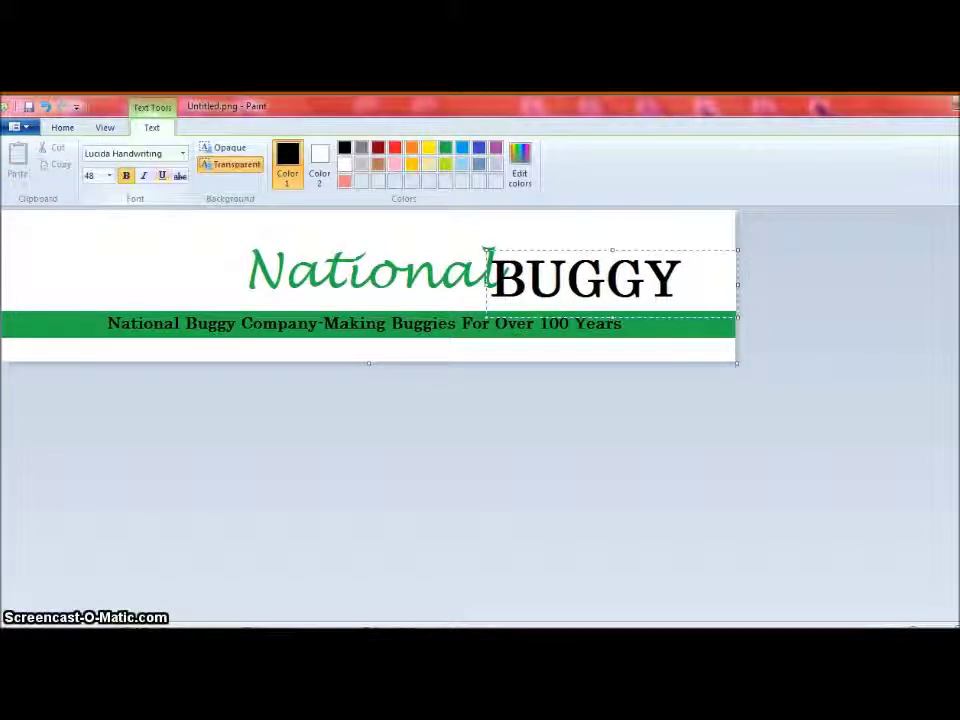
click(182, 153)
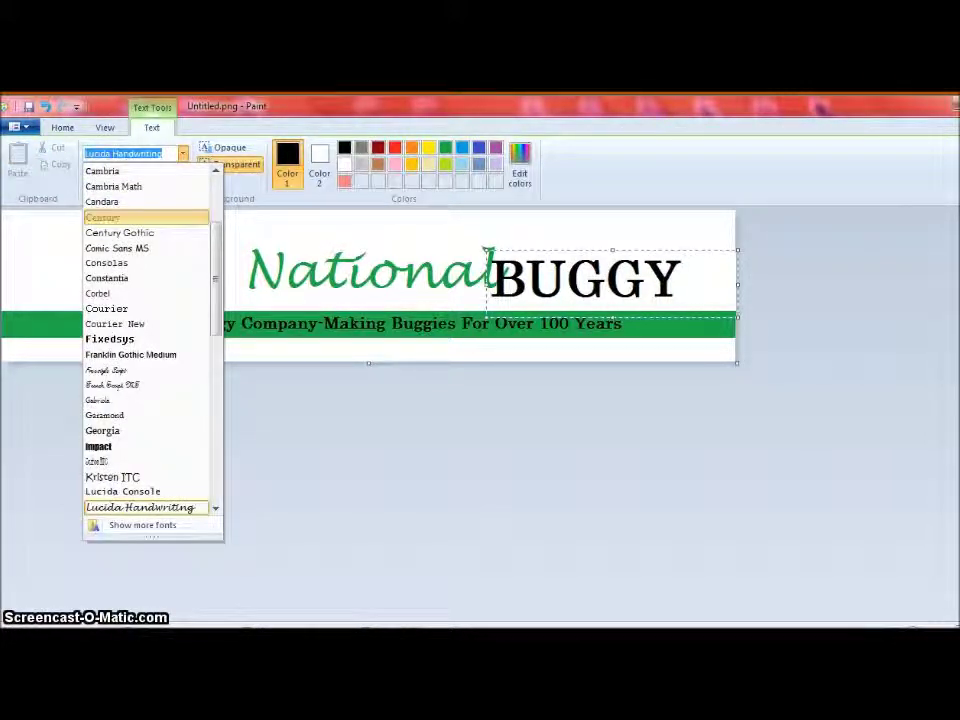
click(102, 217)
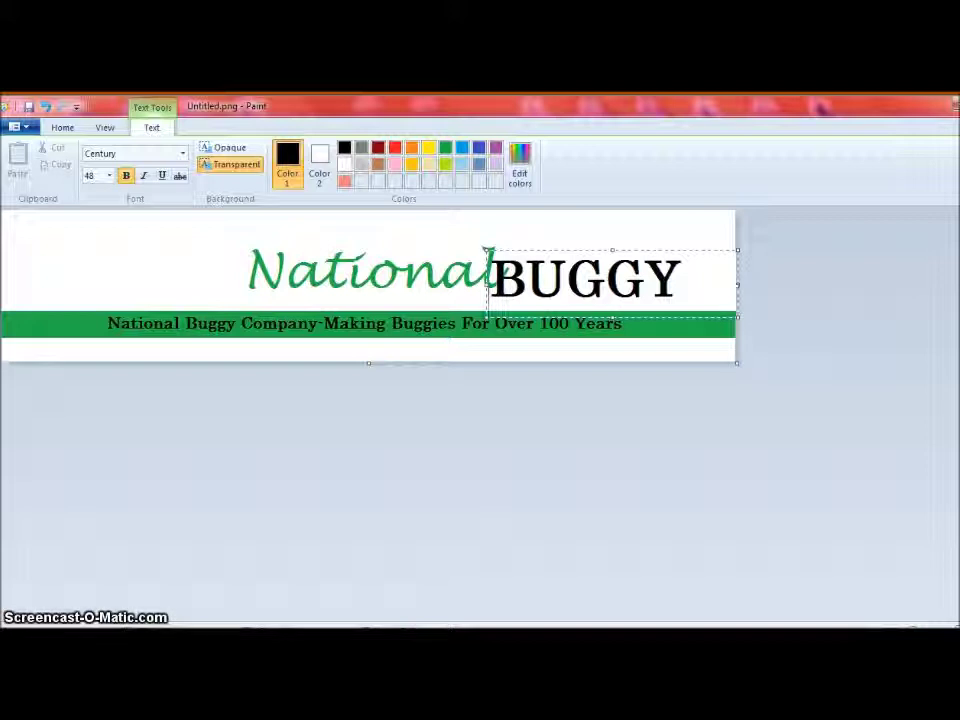
click(455, 212)
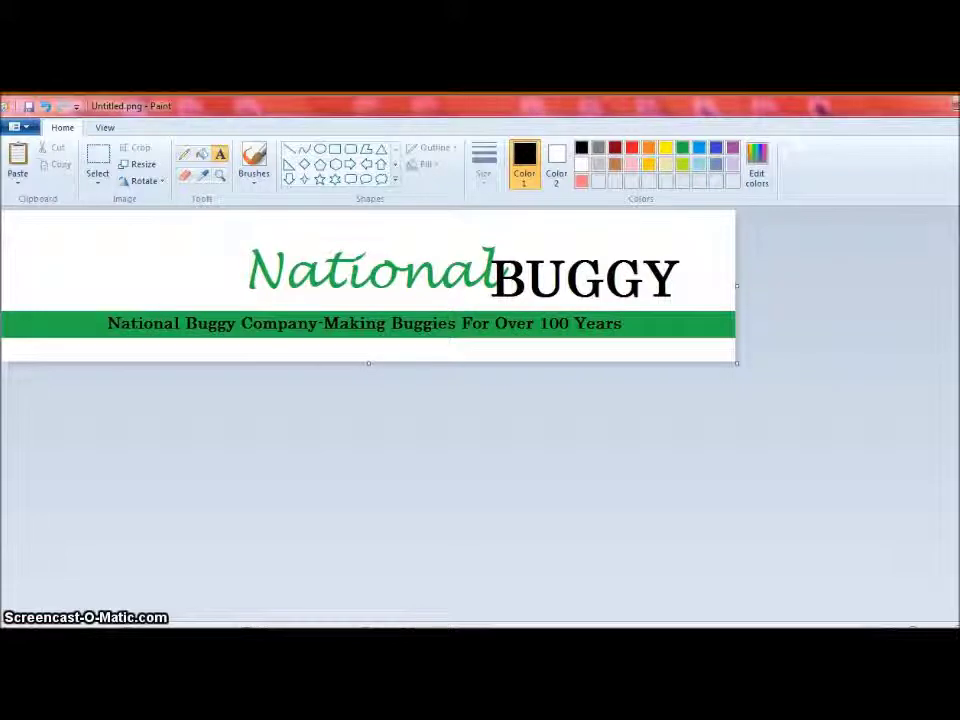
- Switch to Windows Live Photo Gallery and open the portrait photo edit(2).jpg for editing
key(alt+Tab)
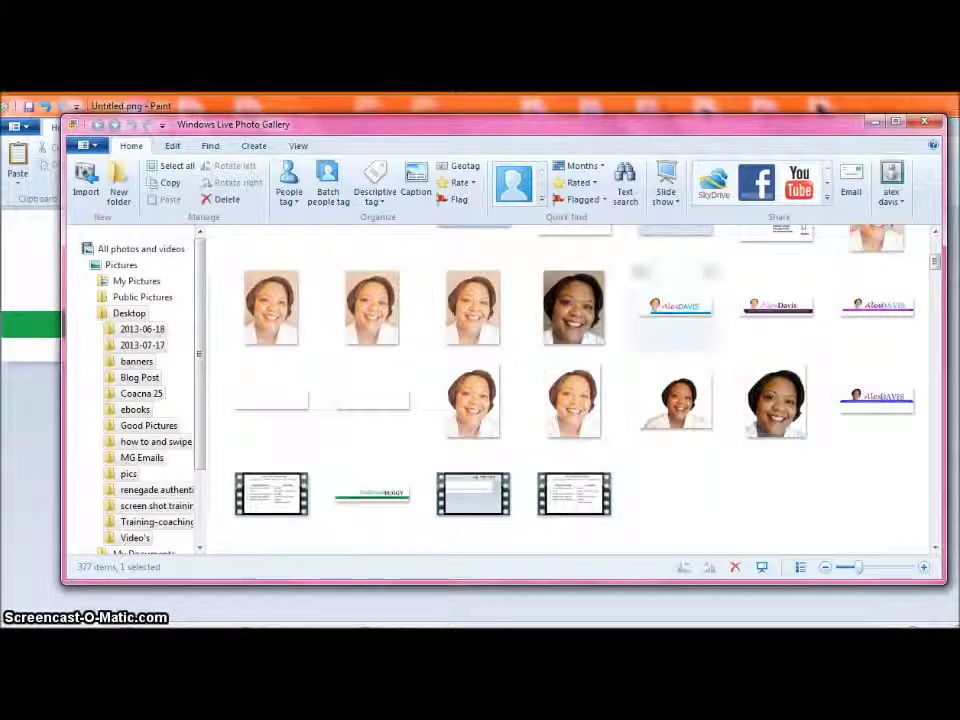
mouse_move(573, 307)
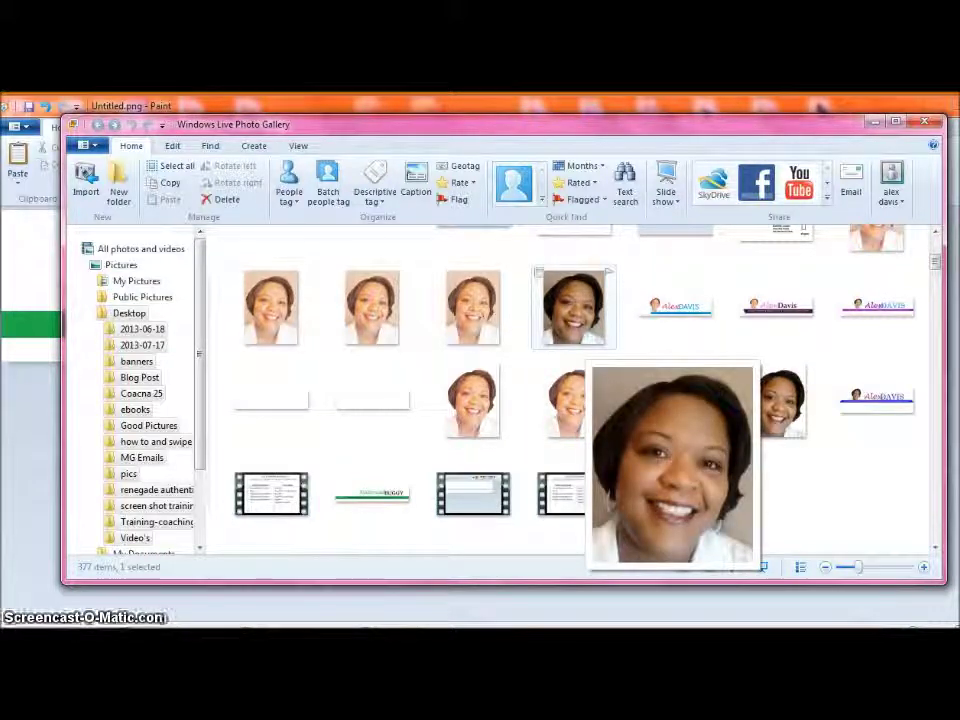
click(573, 307)
double_click(573, 307)
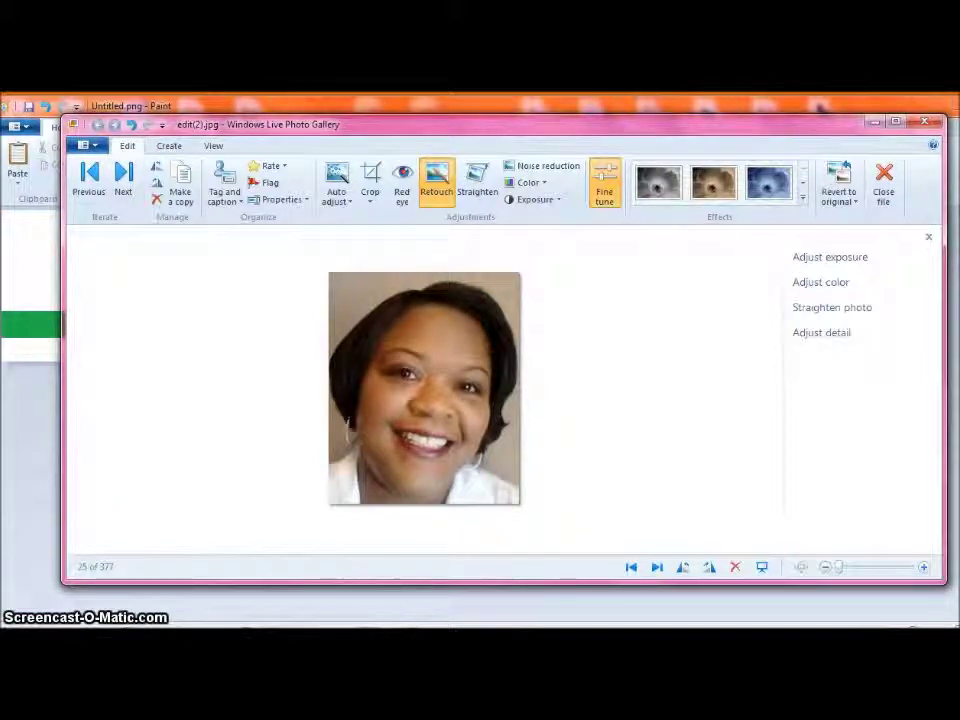
- Crop the portrait with the Custom proportion, keeping nearly the whole photo and trimming a thin strip above the head
click(370, 200)
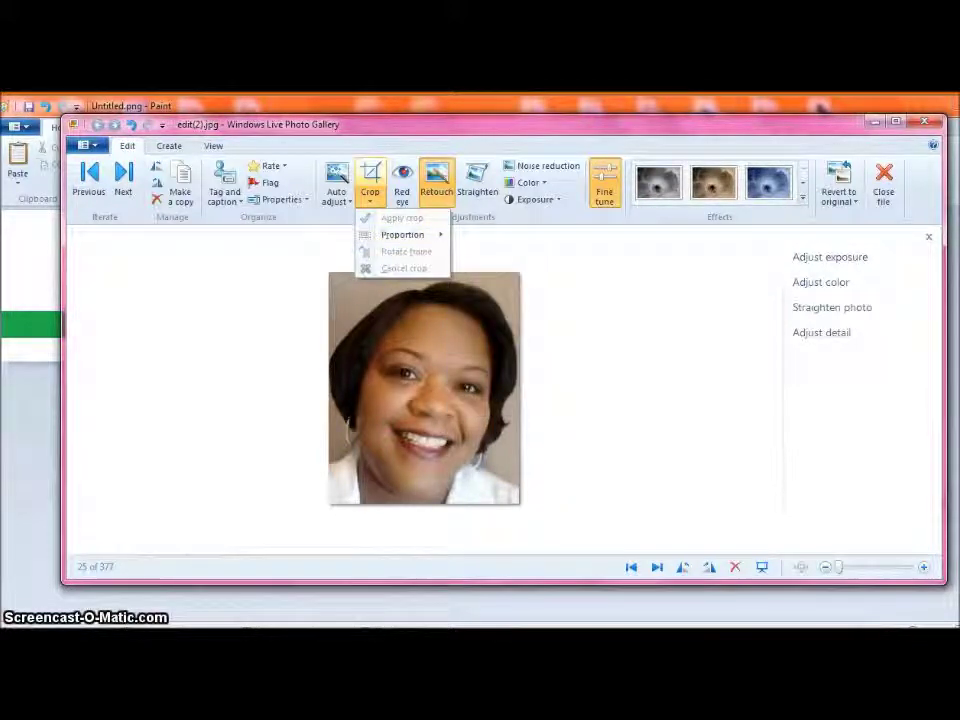
mouse_move(402, 234)
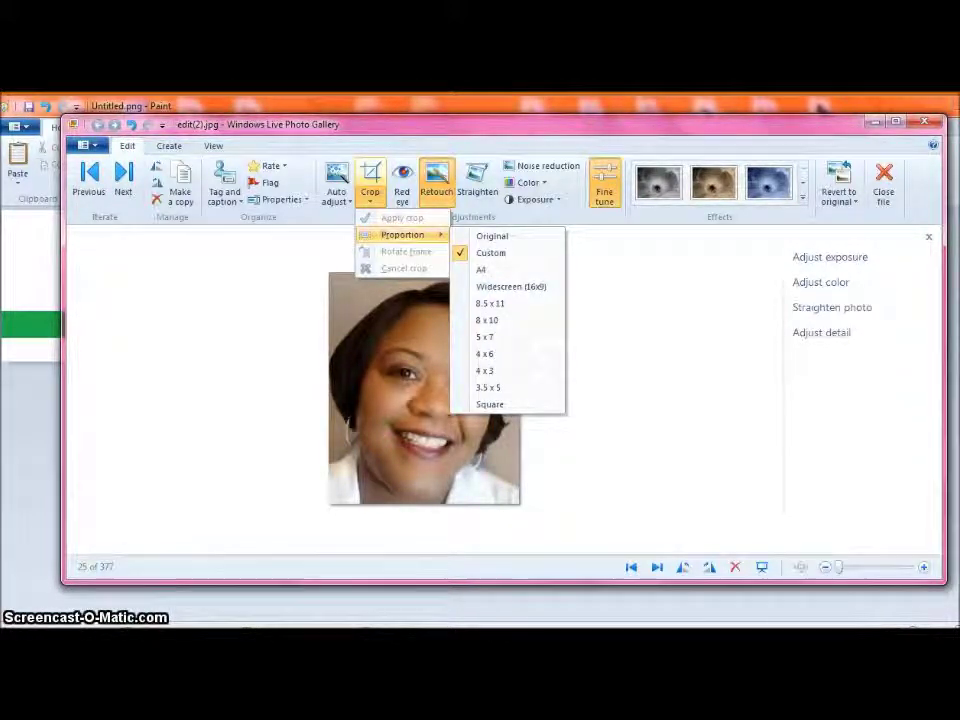
click(490, 252)
drag(423, 387, 423, 357)
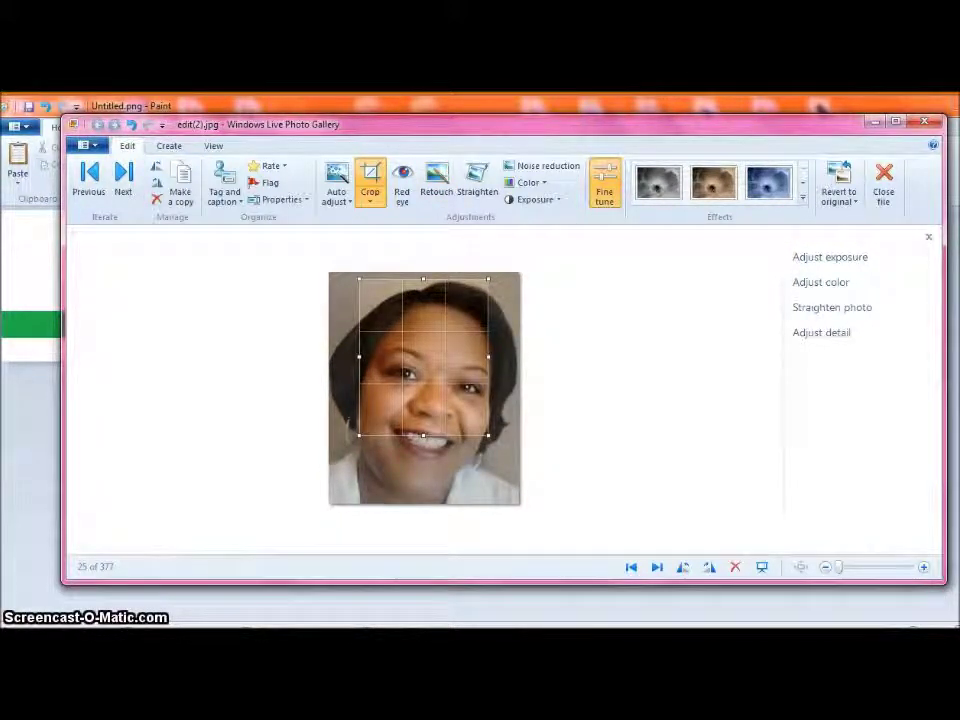
drag(358, 356, 331, 356)
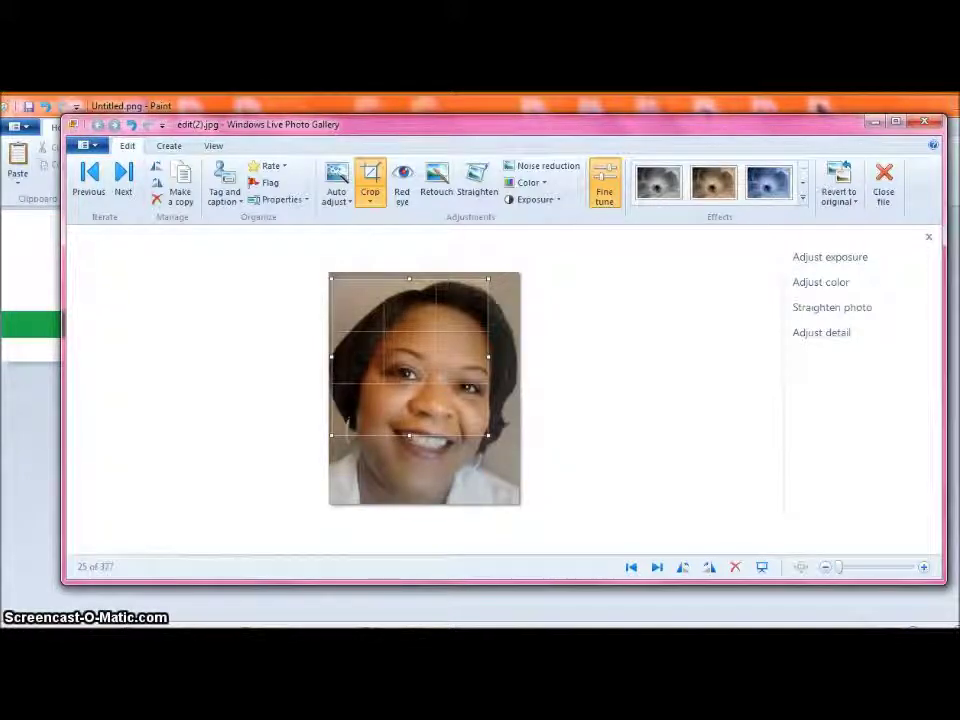
drag(488, 356, 520, 356)
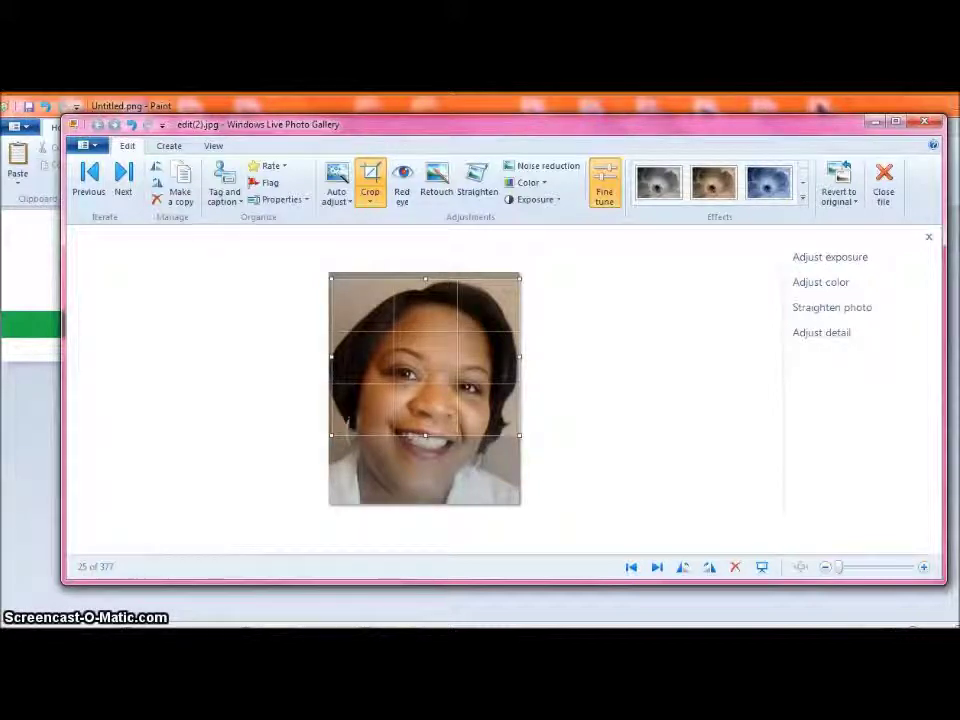
drag(425, 435, 425, 500)
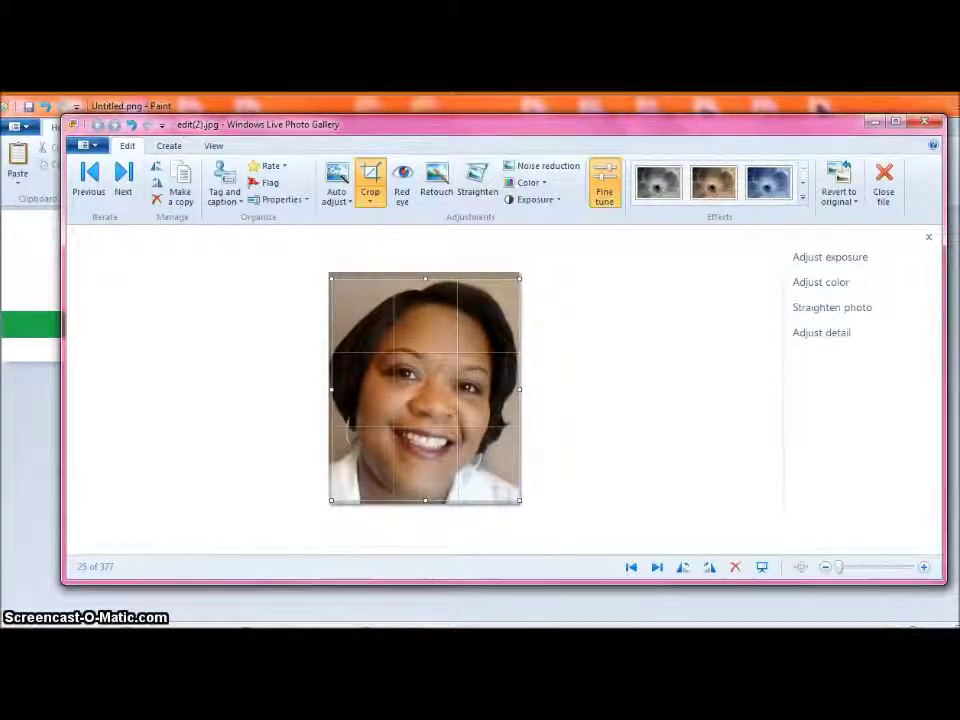
click(370, 199)
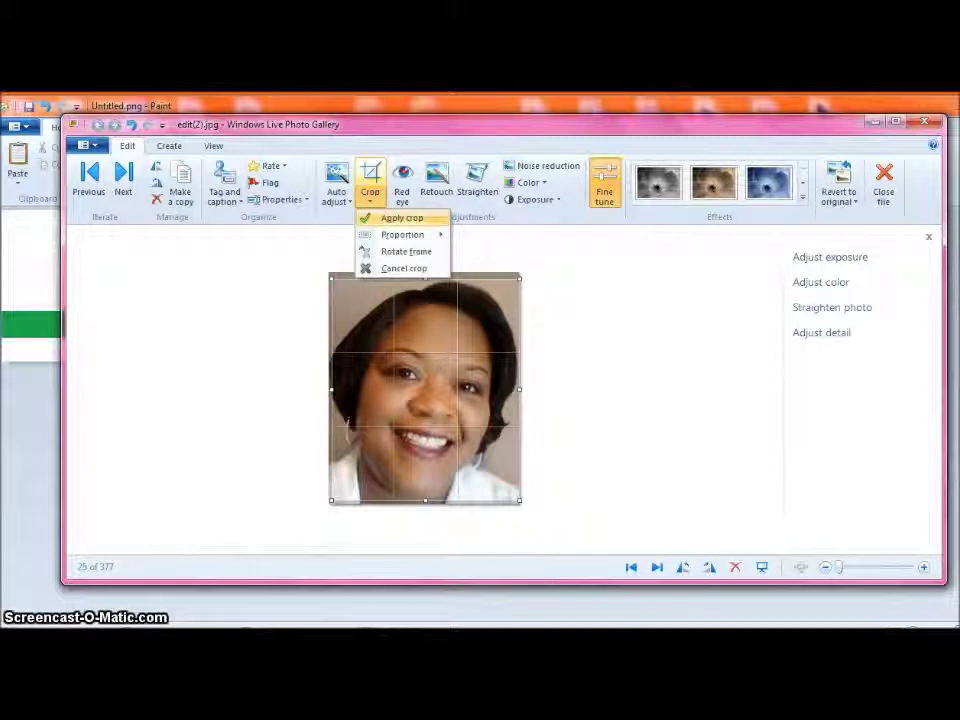
click(402, 218)
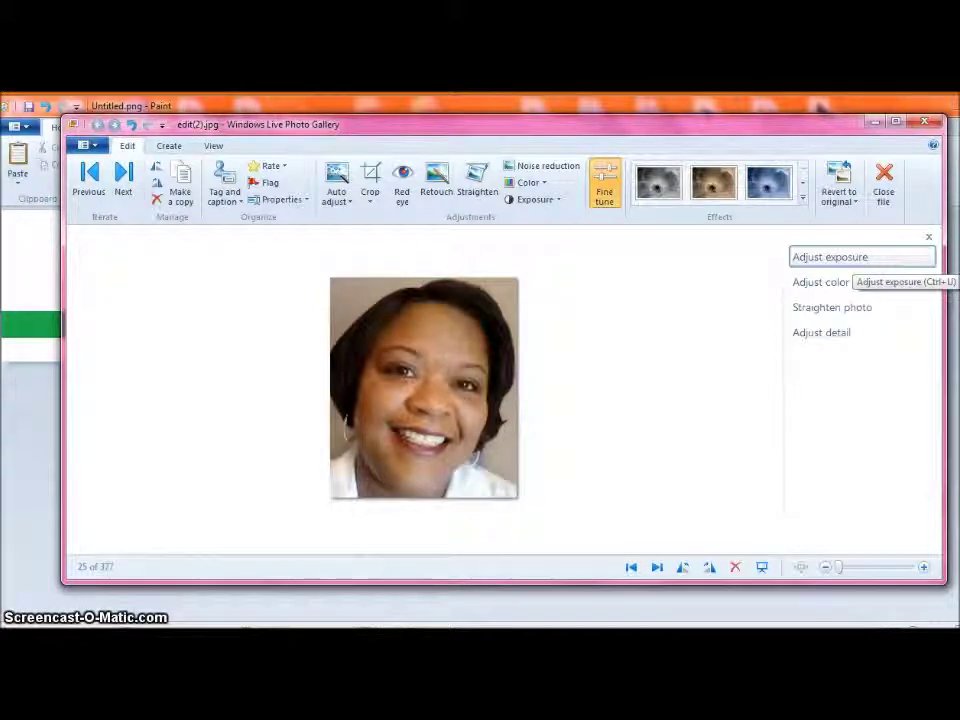
- Show the exposure adjustments for the cropped portrait and apply Auto adjust
click(850, 258)
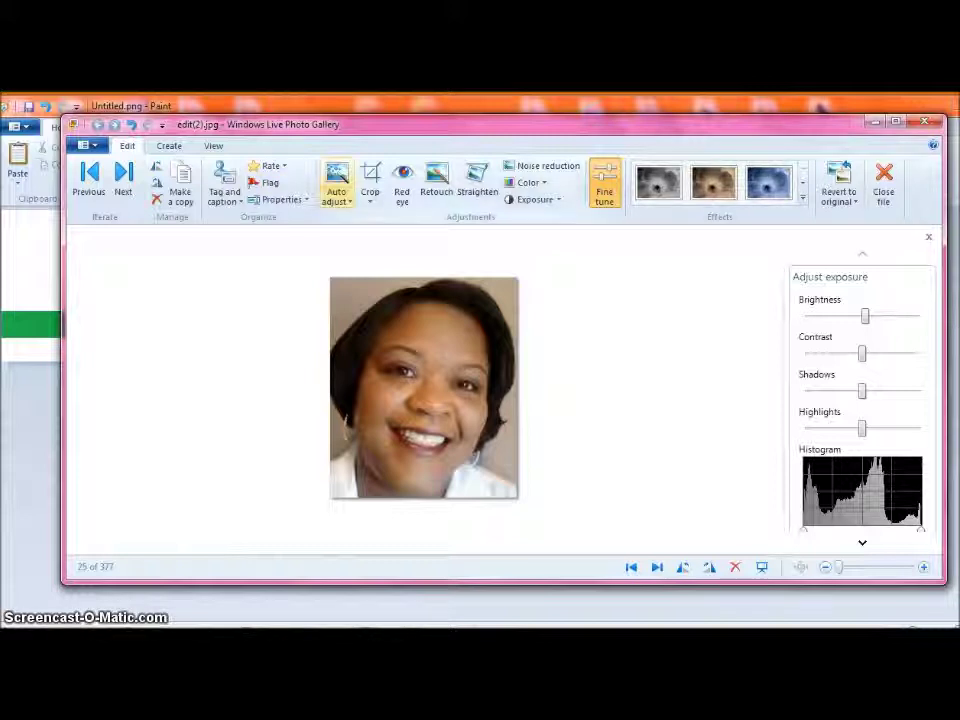
click(337, 201)
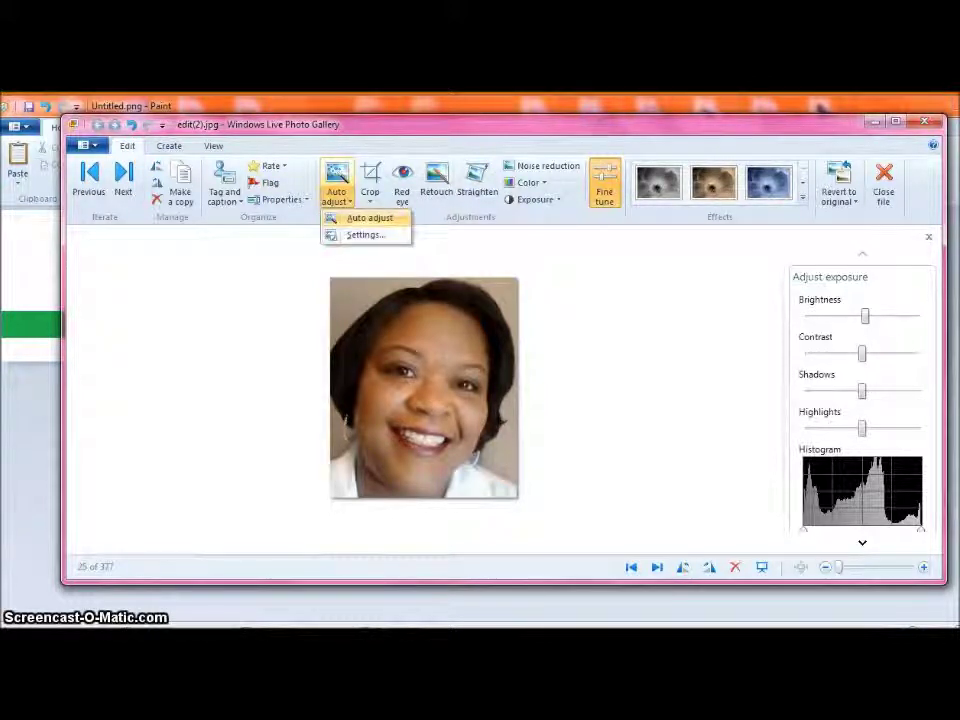
click(369, 218)
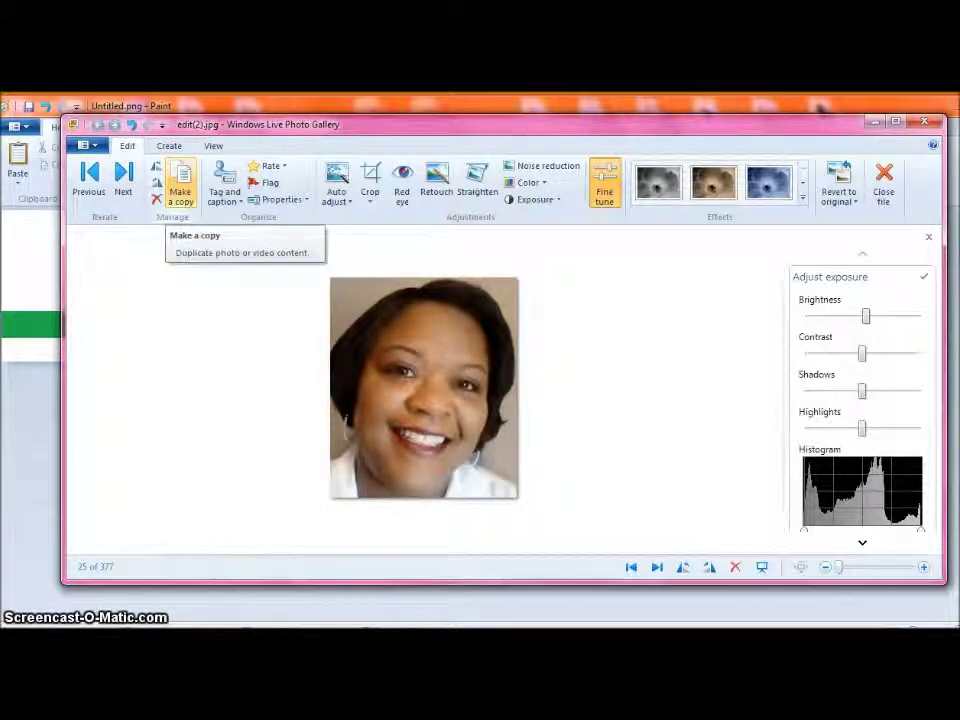
- Show the programs the adjusted portrait can be opened with and open the choice of another program
click(169, 146)
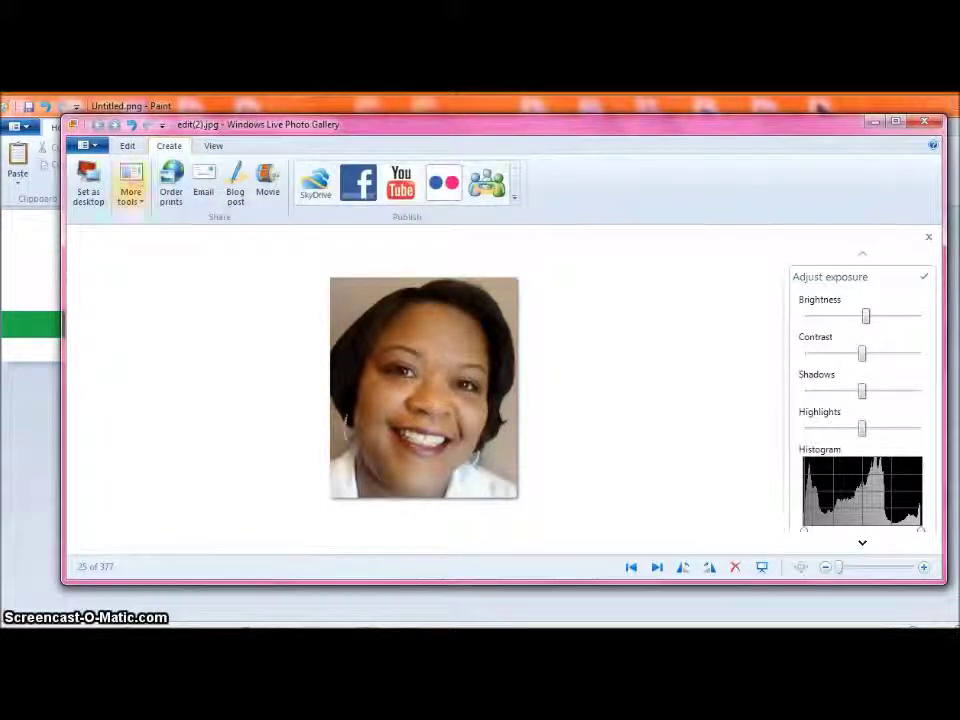
click(130, 190)
mouse_move(163, 235)
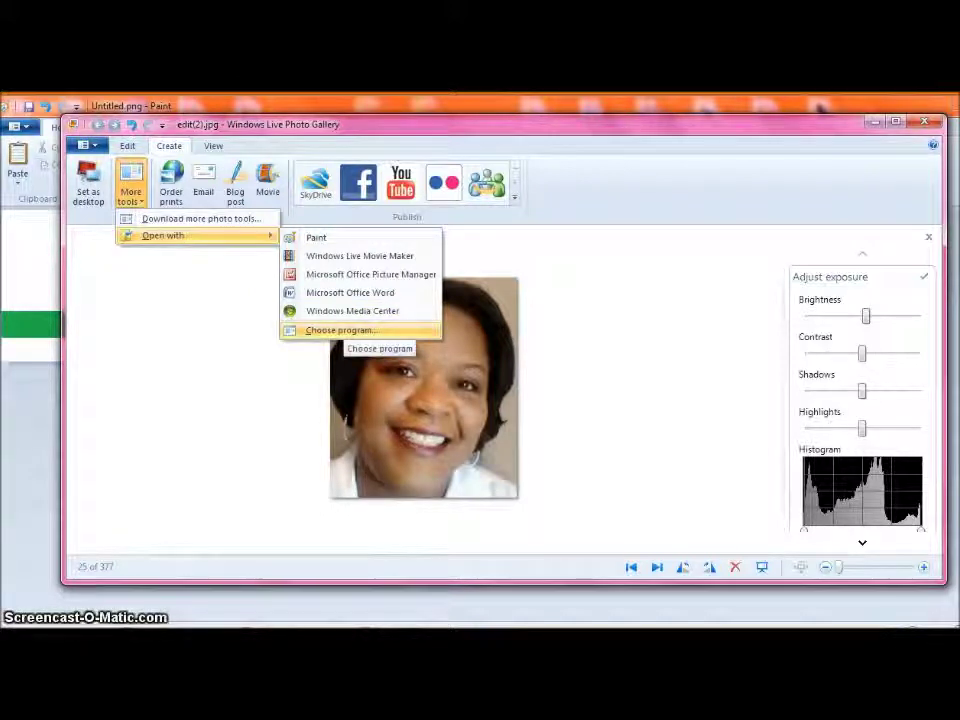
click(345, 331)
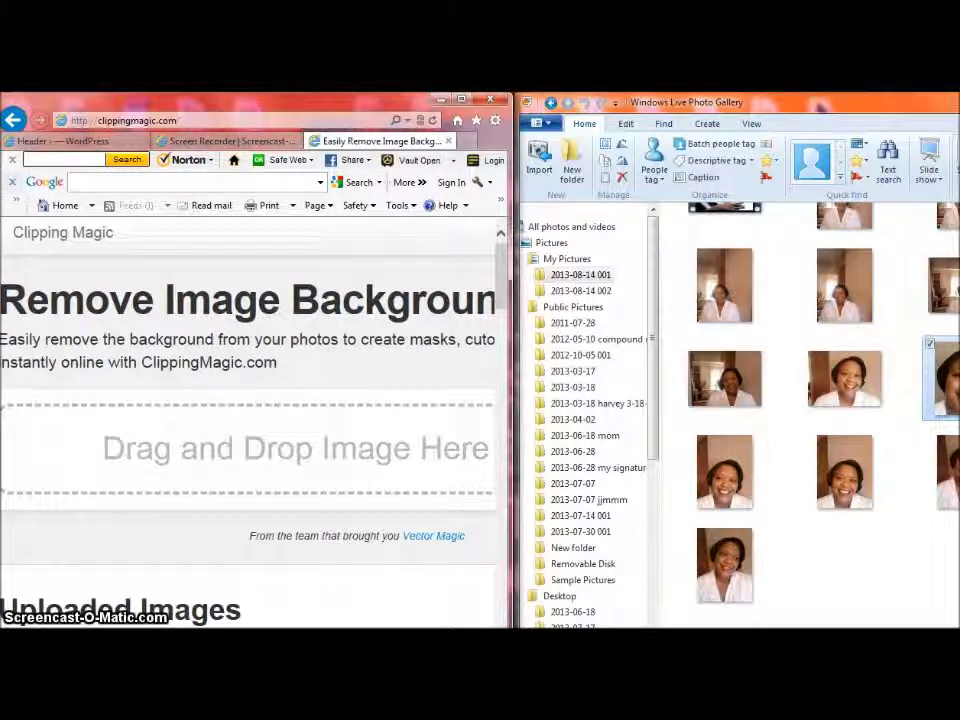
- Upload the selected portrait from the photo gallery to Clipping Magic in the browser and maximize the browser window
drag(940, 378, 375, 433)
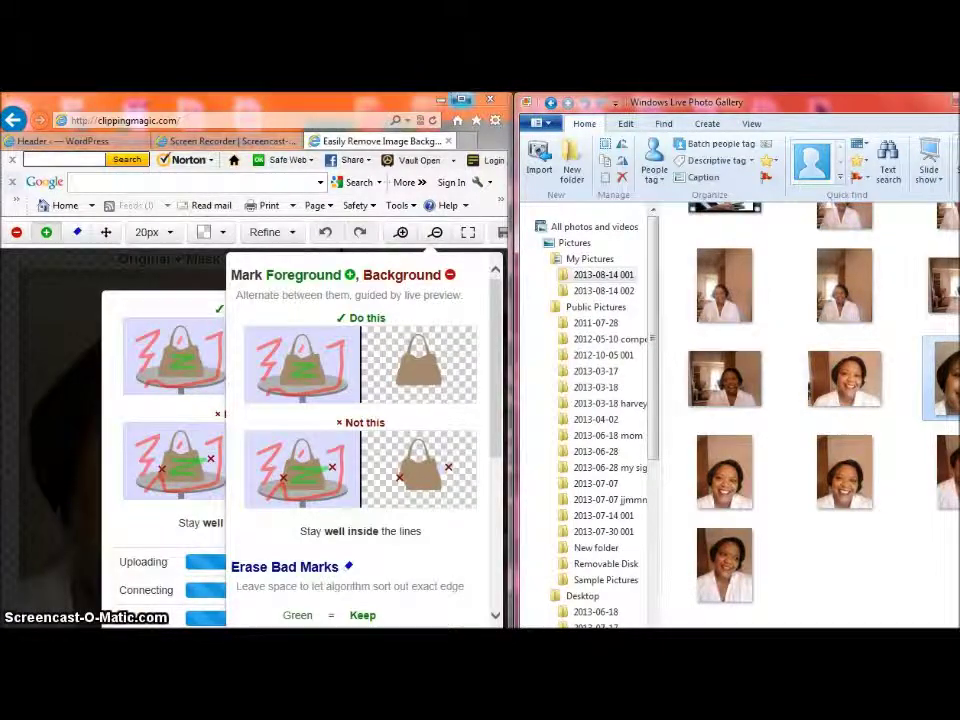
click(461, 100)
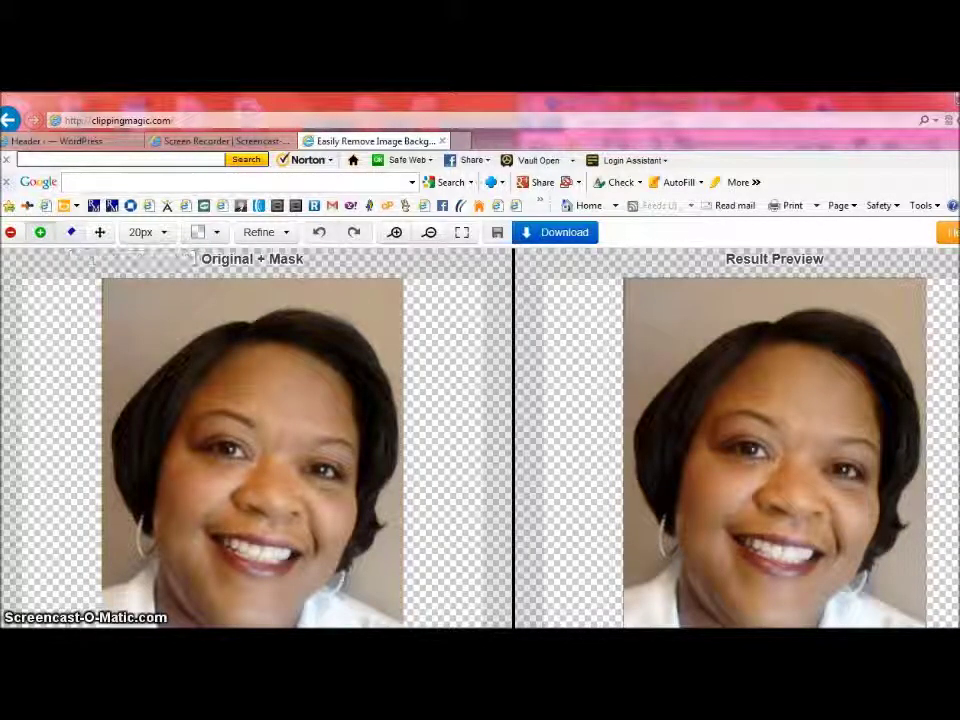
- Examine the background color options and the portrait preview at larger and smaller zoom levels
click(200, 232)
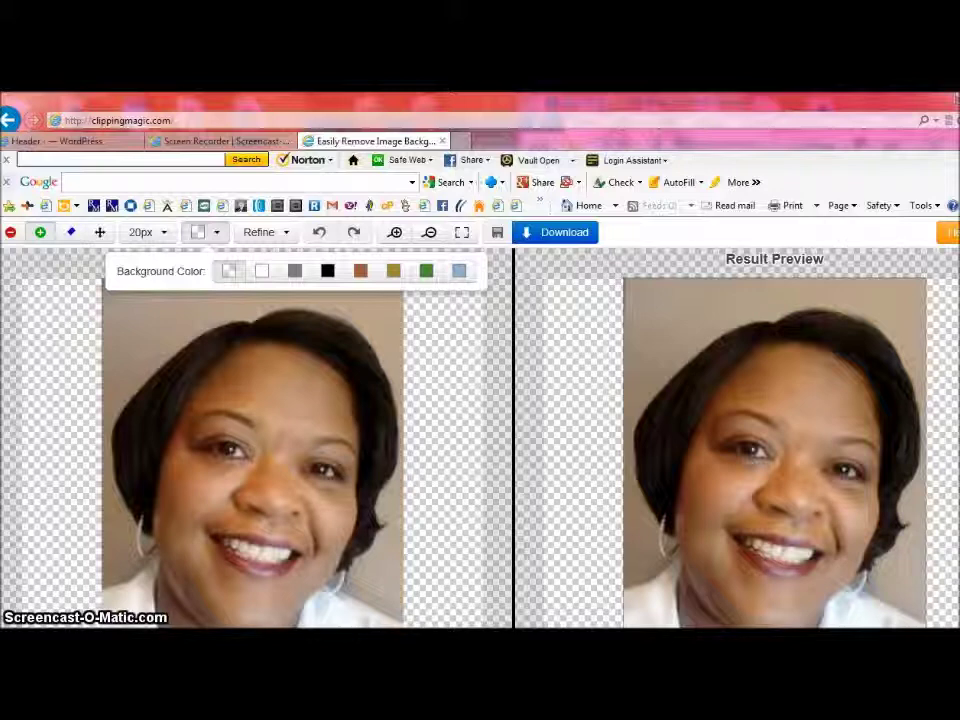
click(206, 232)
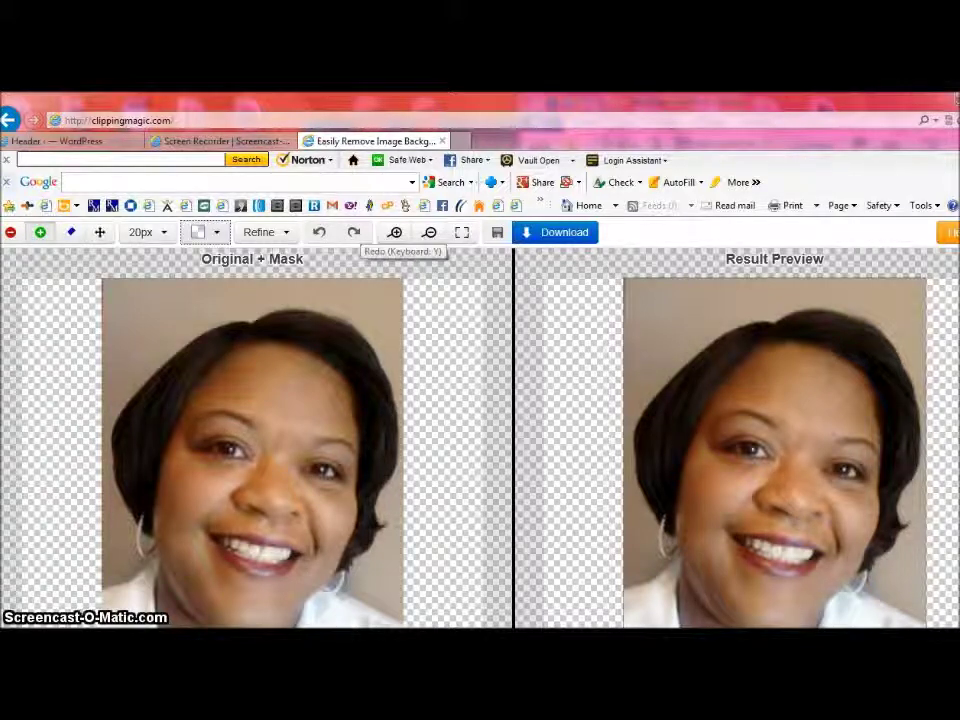
click(395, 232)
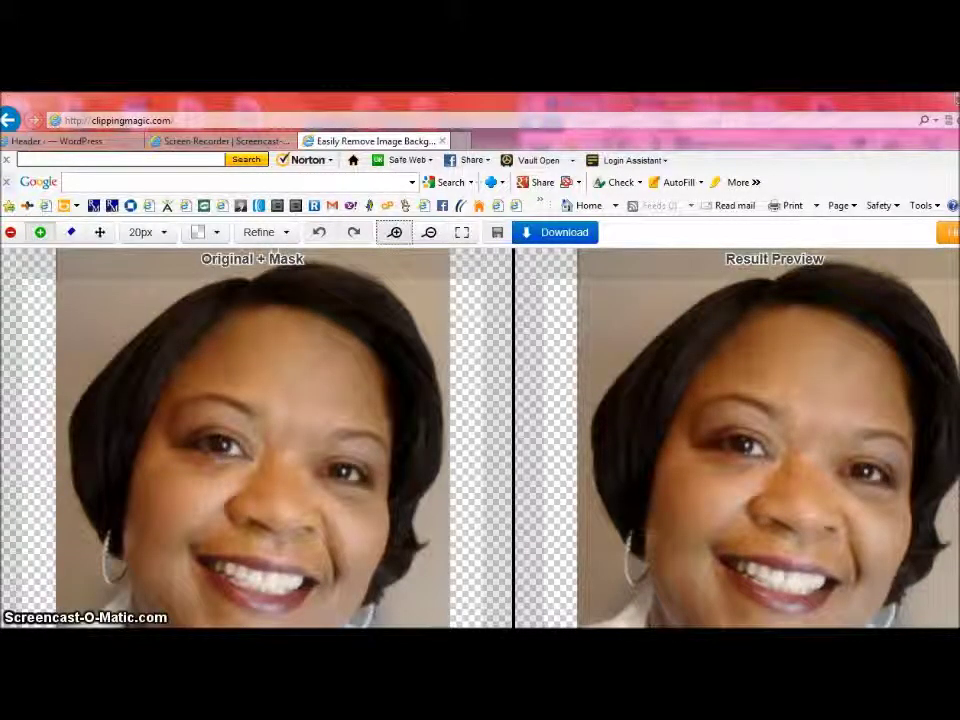
click(429, 232)
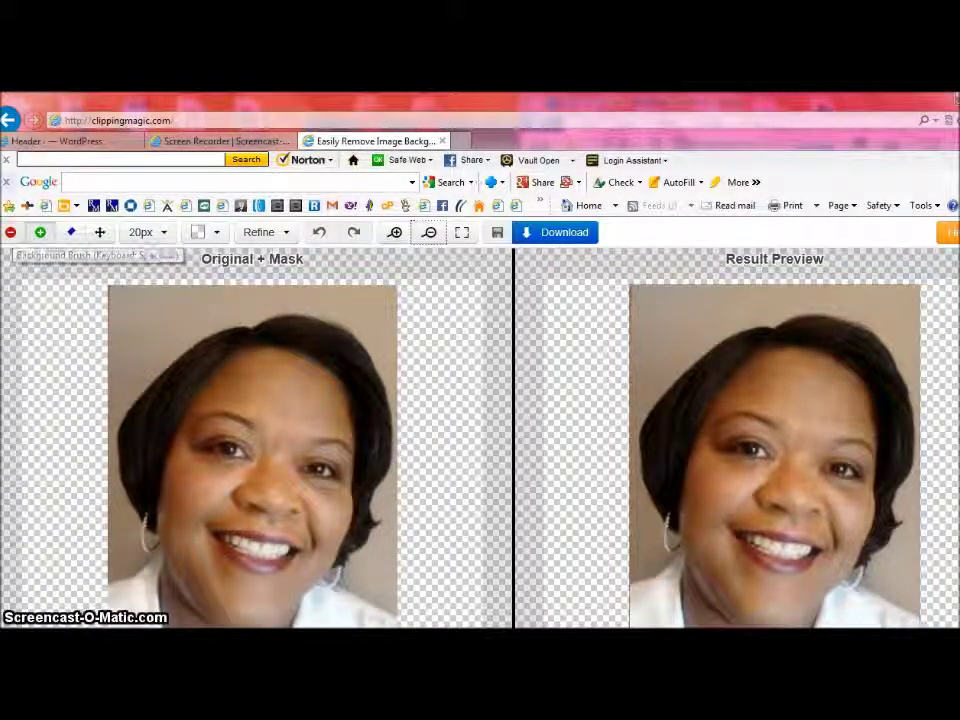
- Mark the background in red with the 20px Background Brush around the hair, beside the neck and above the shoulders
click(10, 232)
mouse_move(107, 420)
mouse_down()
mouse_move(148, 360)
mouse_move(210, 308)
mouse_move(235, 302)
mouse_move(250, 322)
mouse_move(280, 296)
mouse_move(322, 299)
mouse_move(304, 296)
mouse_move(381, 336)
mouse_move(397, 392)
mouse_up()
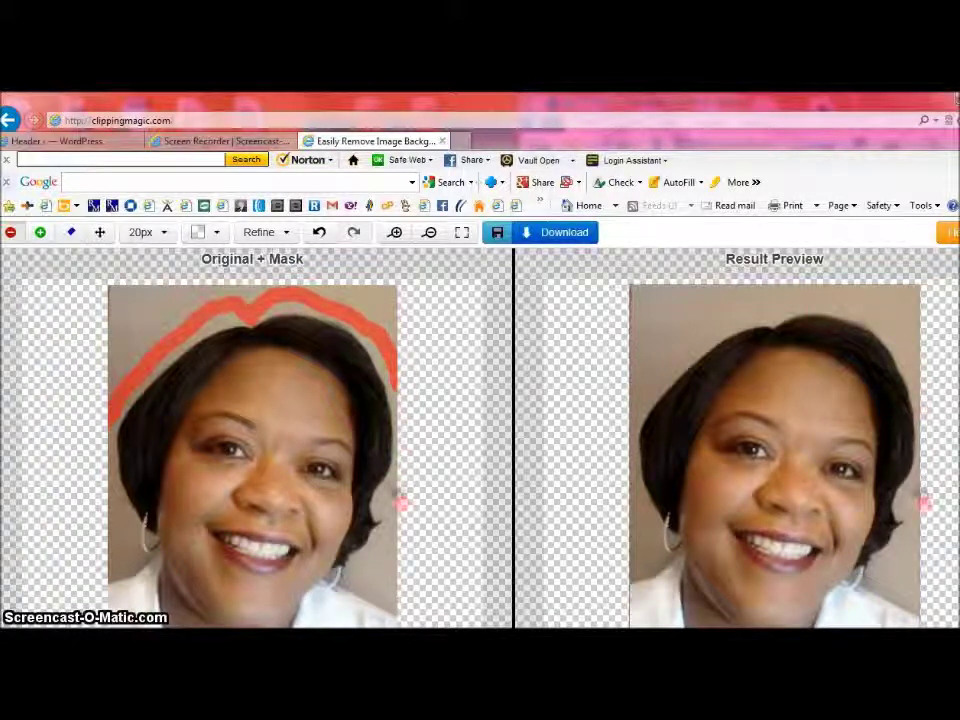
mouse_move(398, 481)
mouse_down()
mouse_move(355, 572)
mouse_move(385, 600)
mouse_up()
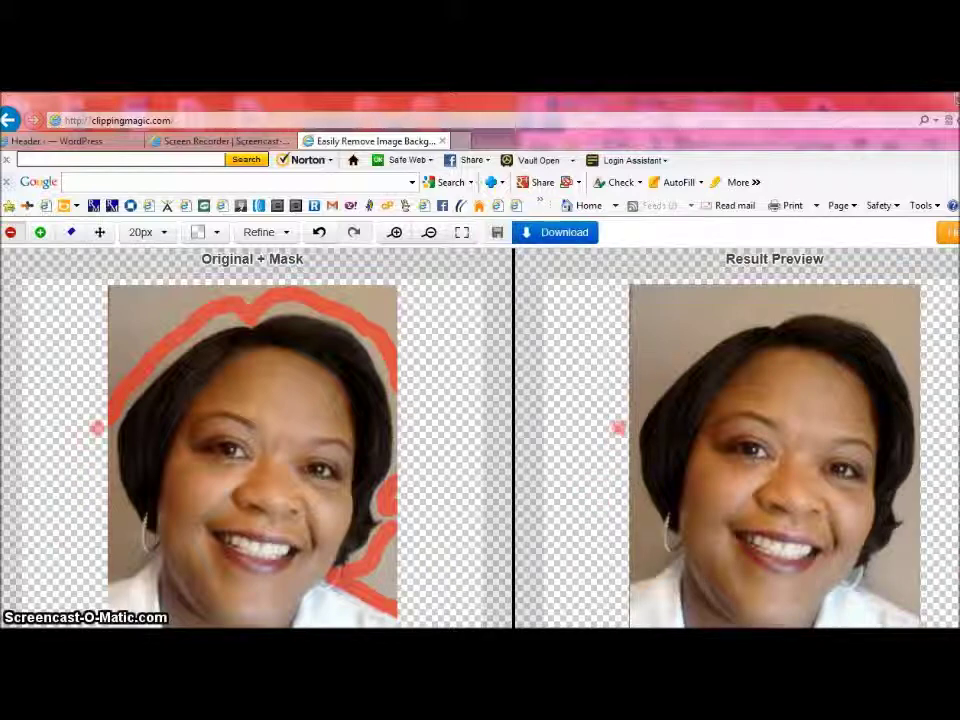
mouse_move(104, 425)
mouse_down()
mouse_move(115, 521)
mouse_move(128, 558)
mouse_up()
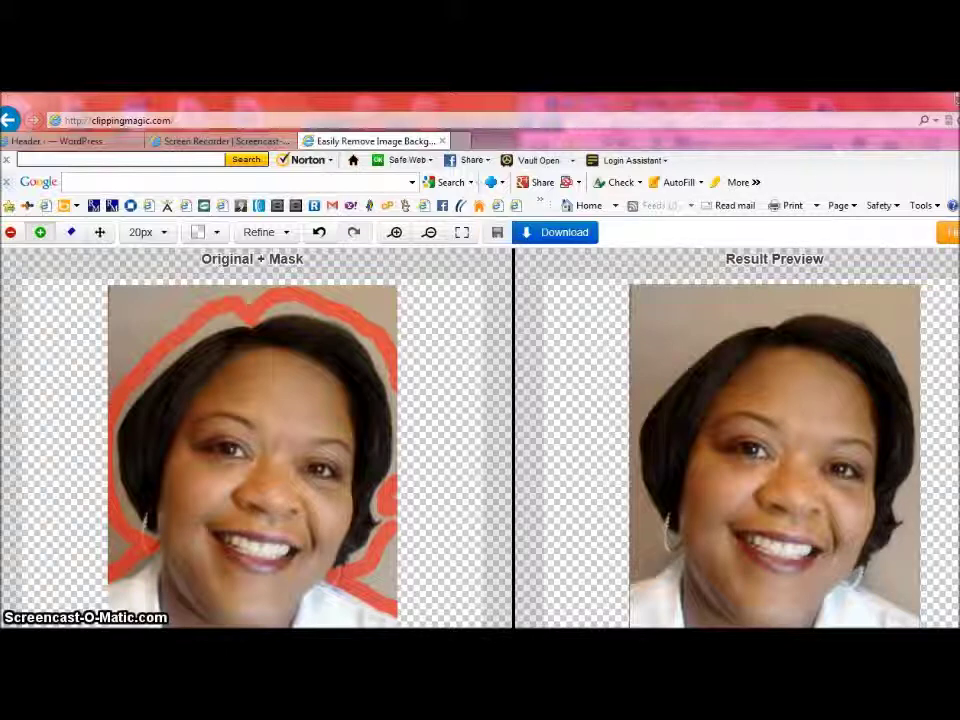
- Mark the face, neck, hair and earring areas in green with the 20px Foreground Brush as the part to keep
click(40, 232)
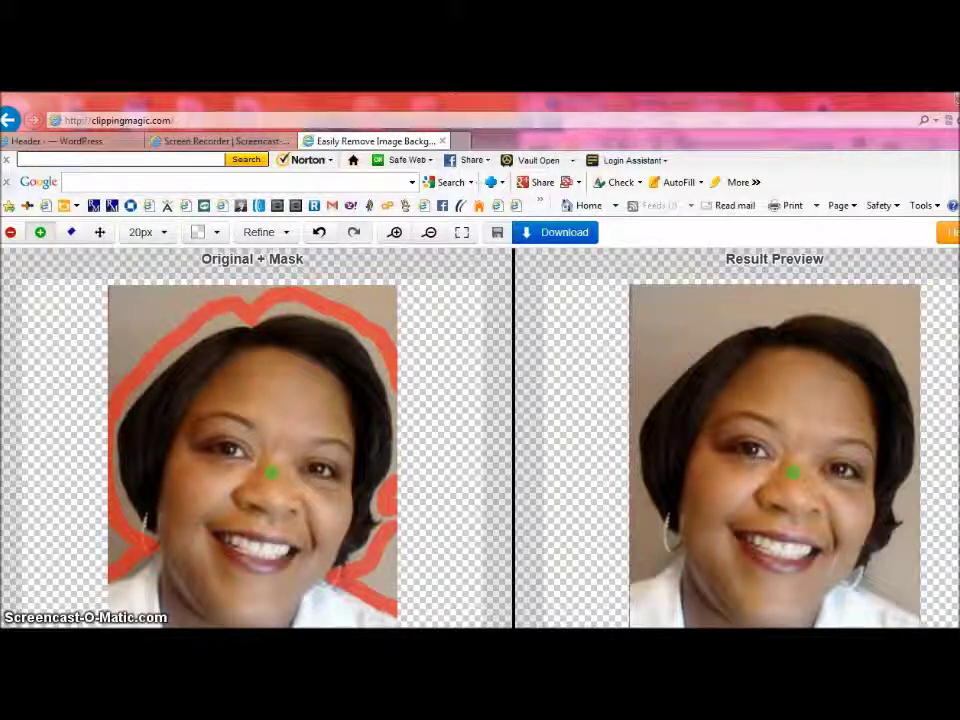
click(266, 480)
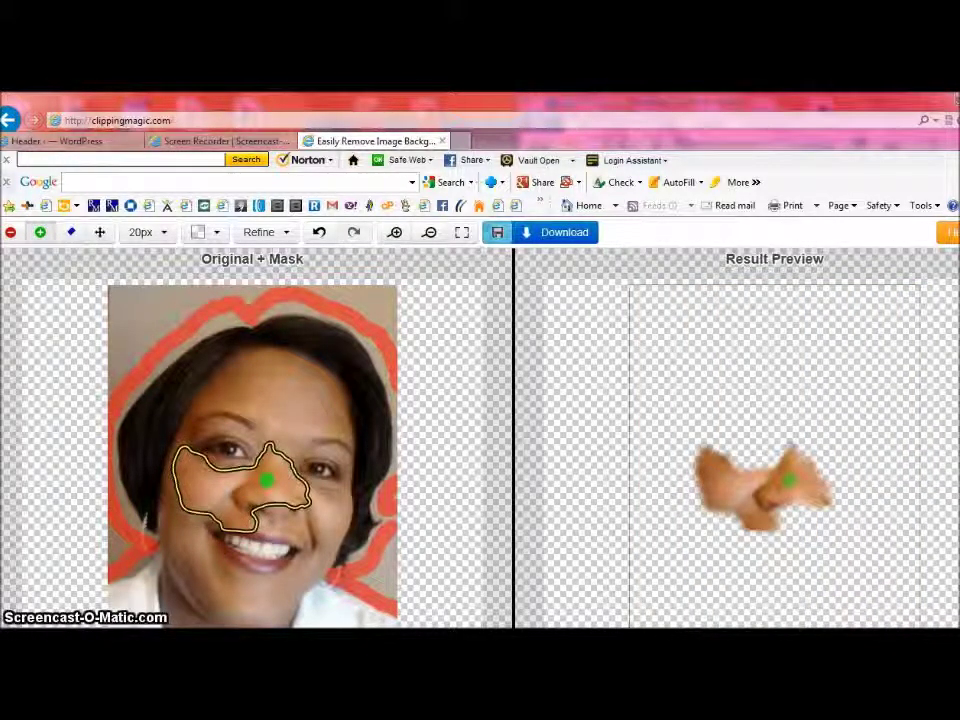
mouse_move(266, 480)
mouse_down()
mouse_move(255, 472)
mouse_move(276, 452)
mouse_move(300, 470)
mouse_move(300, 430)
mouse_move(220, 470)
mouse_move(243, 493)
mouse_move(303, 467)
mouse_move(285, 467)
mouse_up()
mouse_move(262, 548)
mouse_down()
mouse_move(262, 605)
mouse_move(270, 598)
mouse_move(289, 622)
mouse_up()
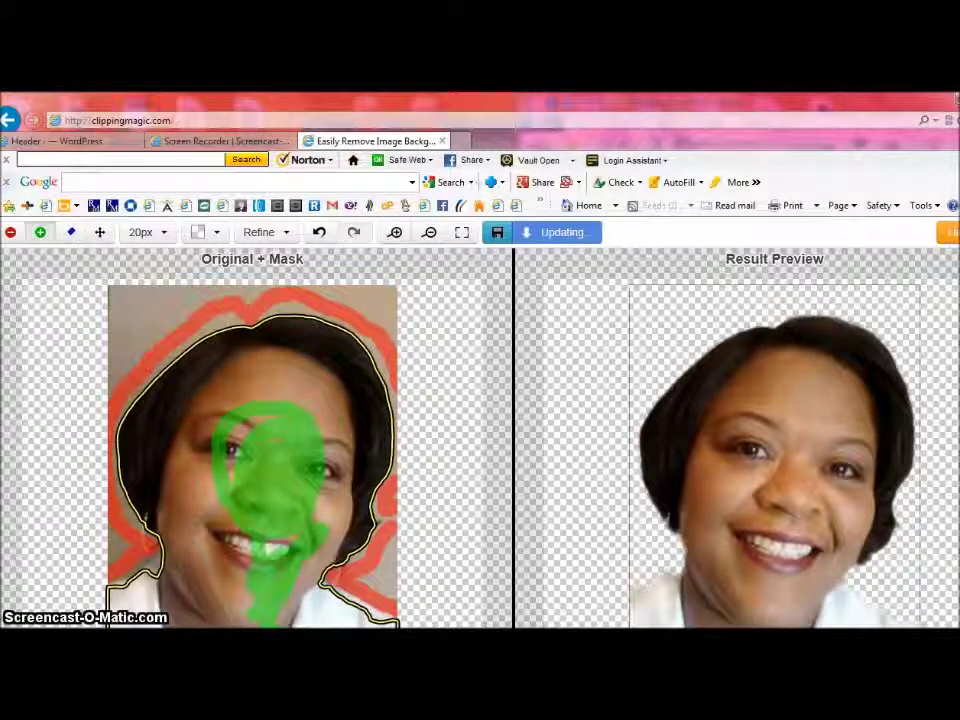
mouse_move(284, 623)
mouse_down()
mouse_move(240, 561)
mouse_move(293, 420)
mouse_move(274, 407)
mouse_move(286, 391)
mouse_move(182, 400)
mouse_up()
drag(182, 400, 160, 465)
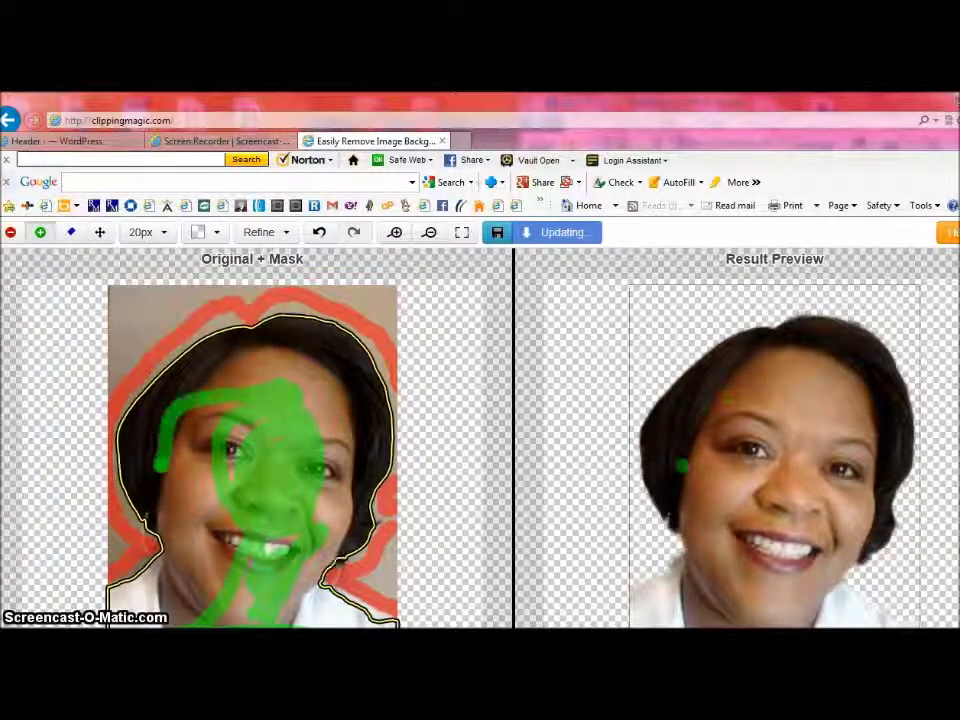
mouse_move(190, 385)
mouse_down()
mouse_move(305, 360)
mouse_move(370, 380)
mouse_move(385, 430)
mouse_move(330, 460)
mouse_move(290, 465)
mouse_up()
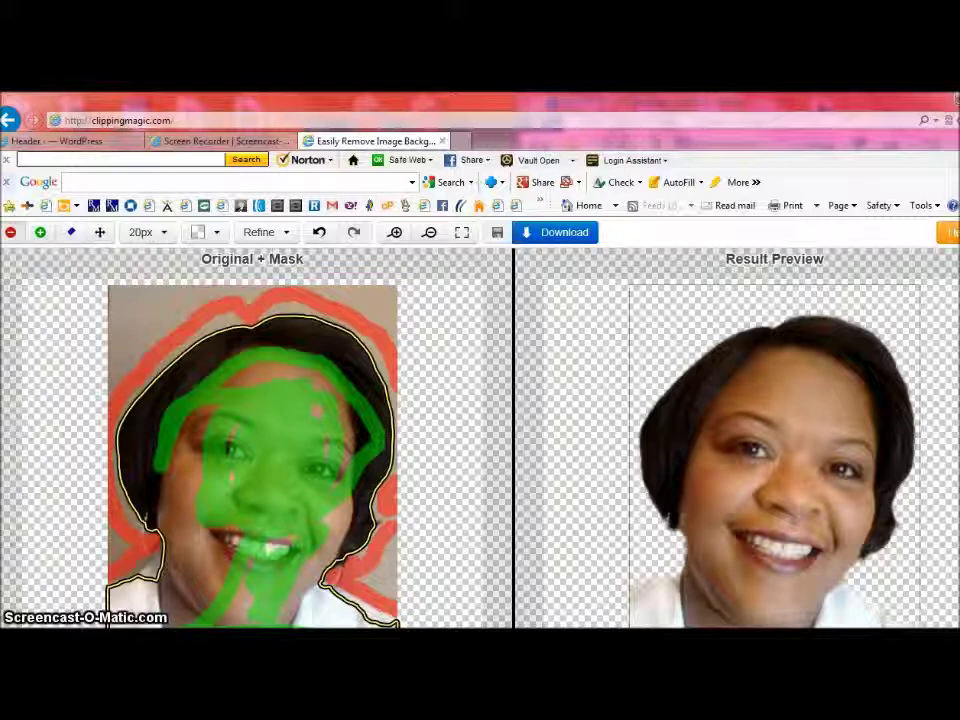
click(161, 523)
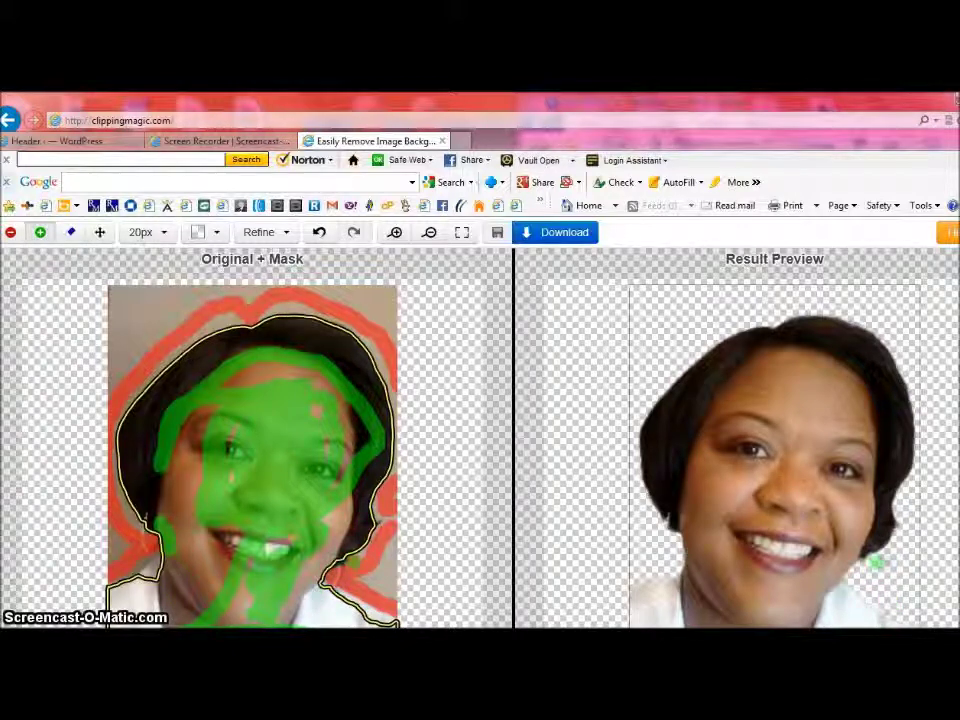
click(351, 563)
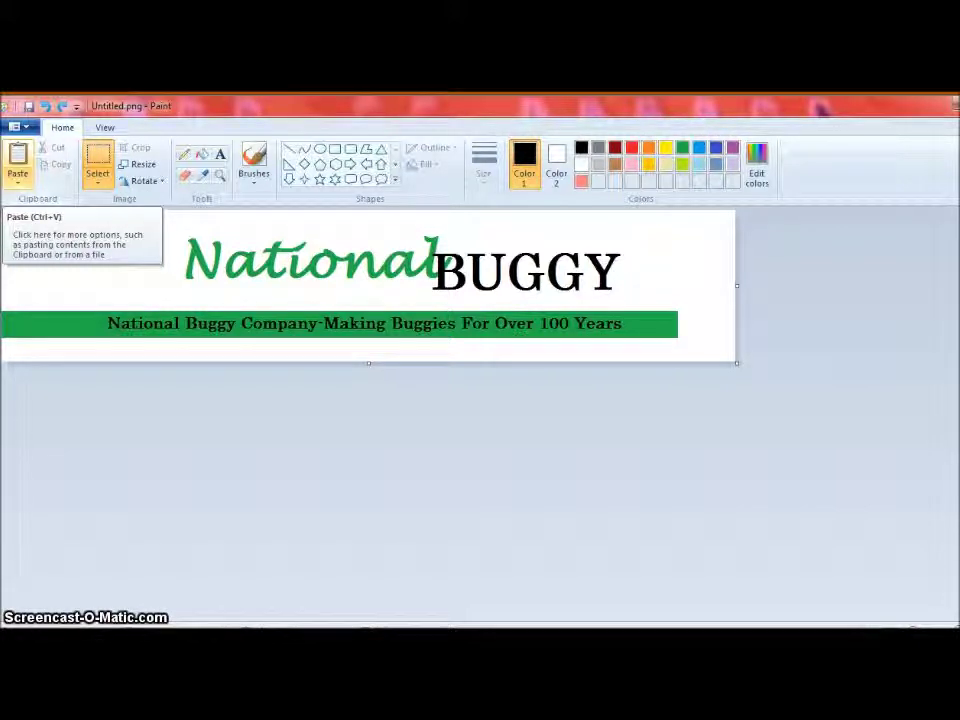
- Switch to Paint and paste the clipped portrait into the banner from the Desktop shortcut finished(2)_clipped_rev_1.png
click(18, 182)
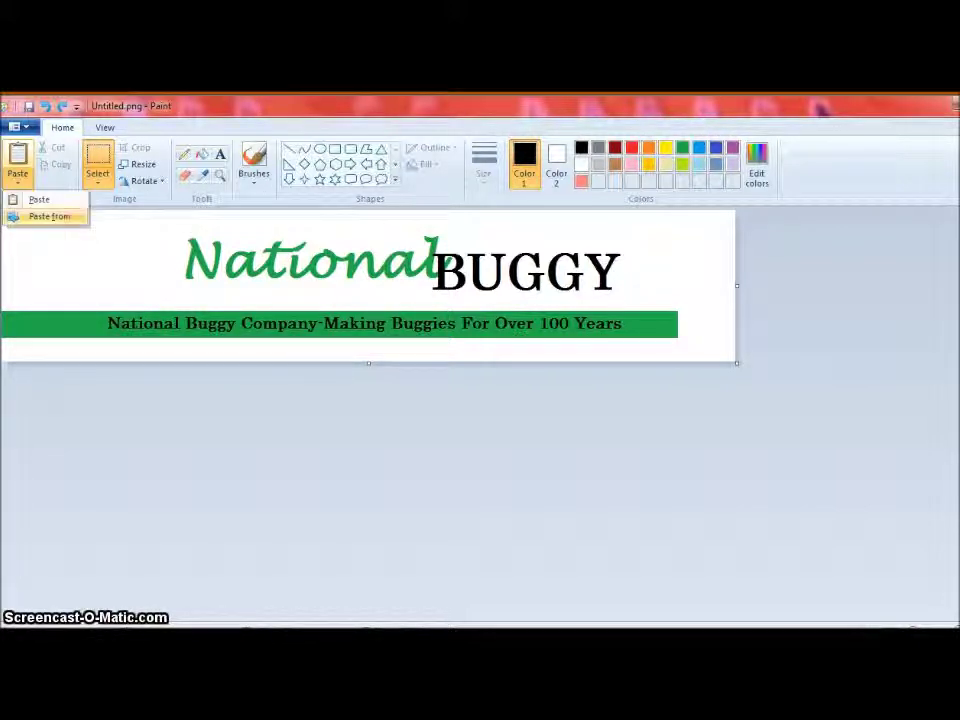
click(40, 216)
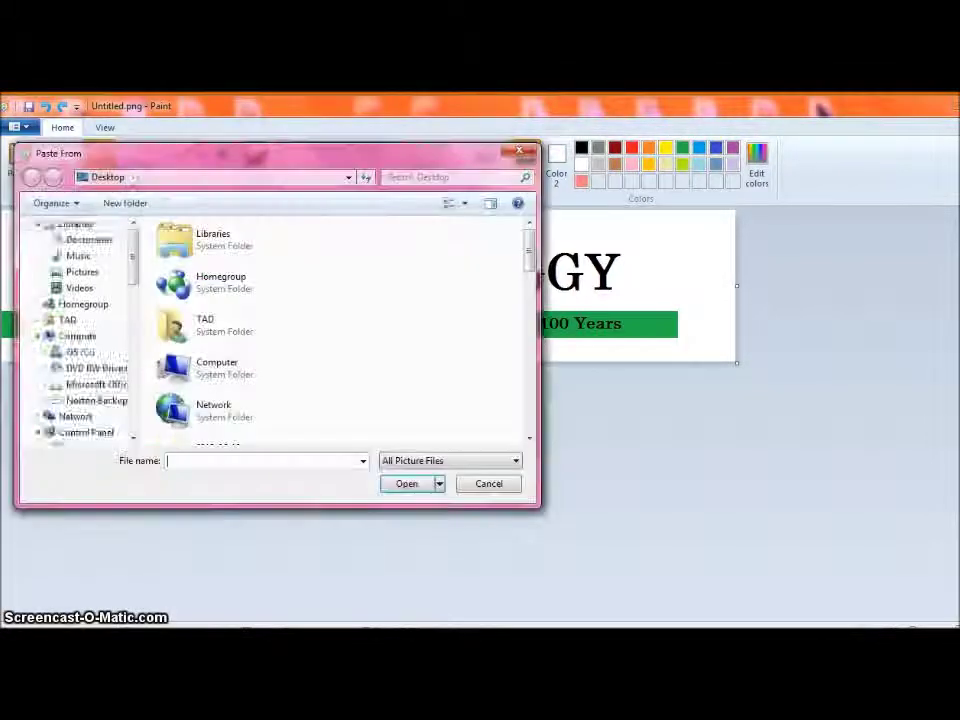
scroll(340, 330, down, 10)
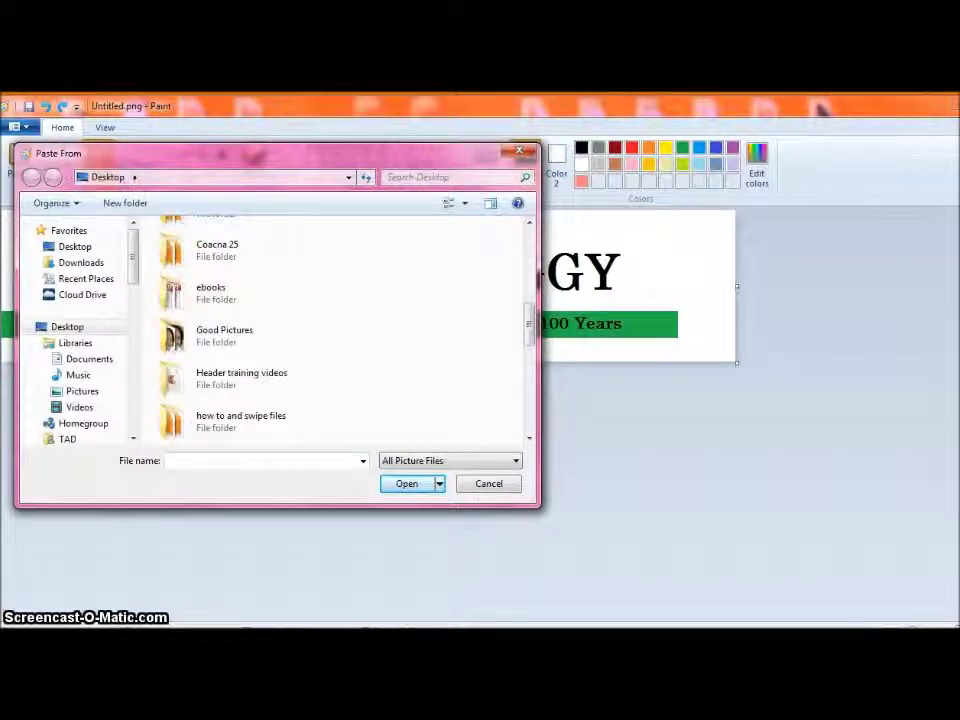
scroll(340, 330, down, 2)
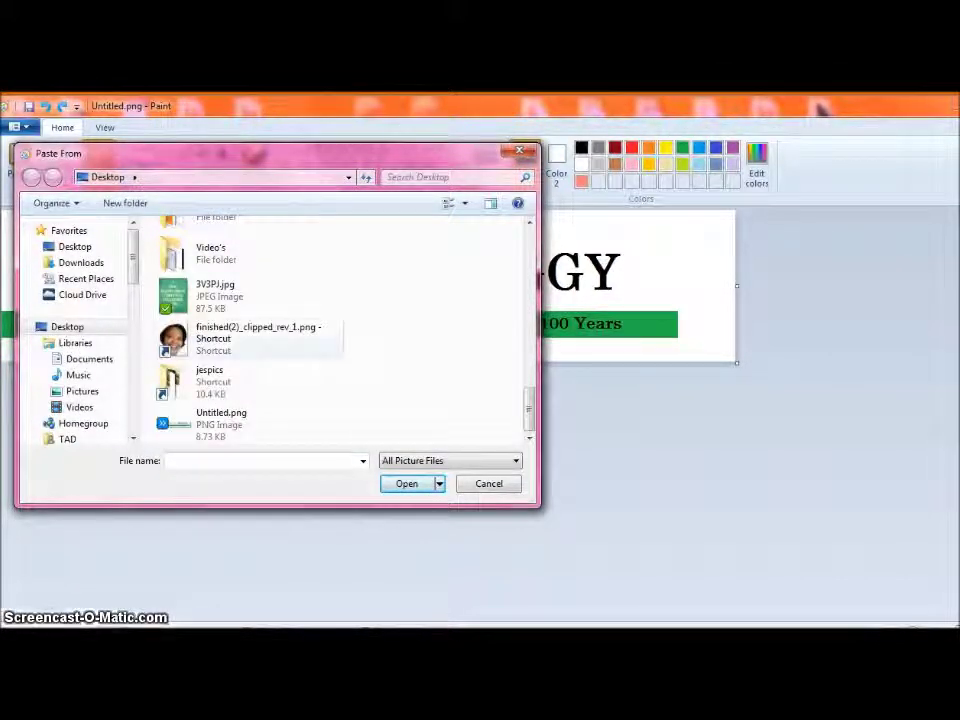
click(258, 338)
key(Return)
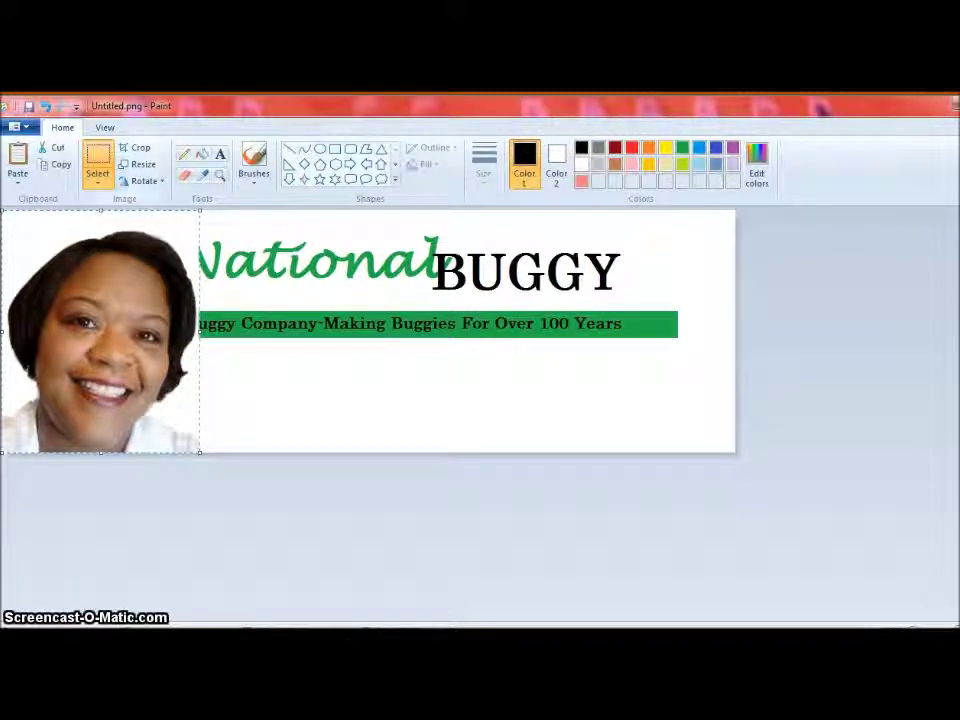
- Resize the pasted portrait to 45 percent horizontally and vertically, maintaining the aspect ratio
click(143, 164)
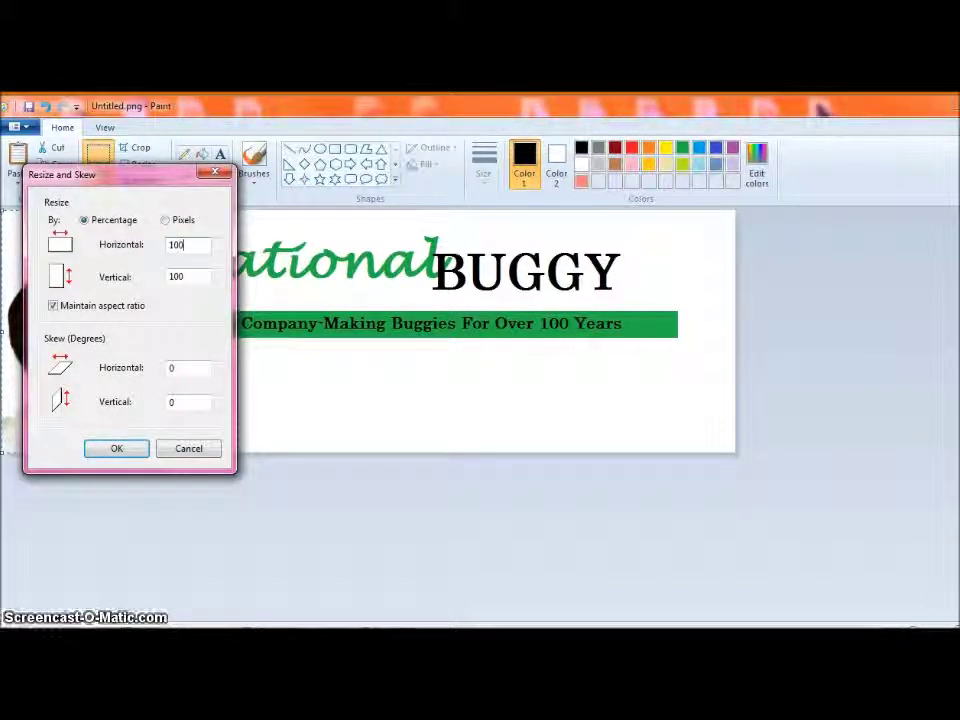
key(BackSpace)
key(BackSpace)
key(BackSpace)
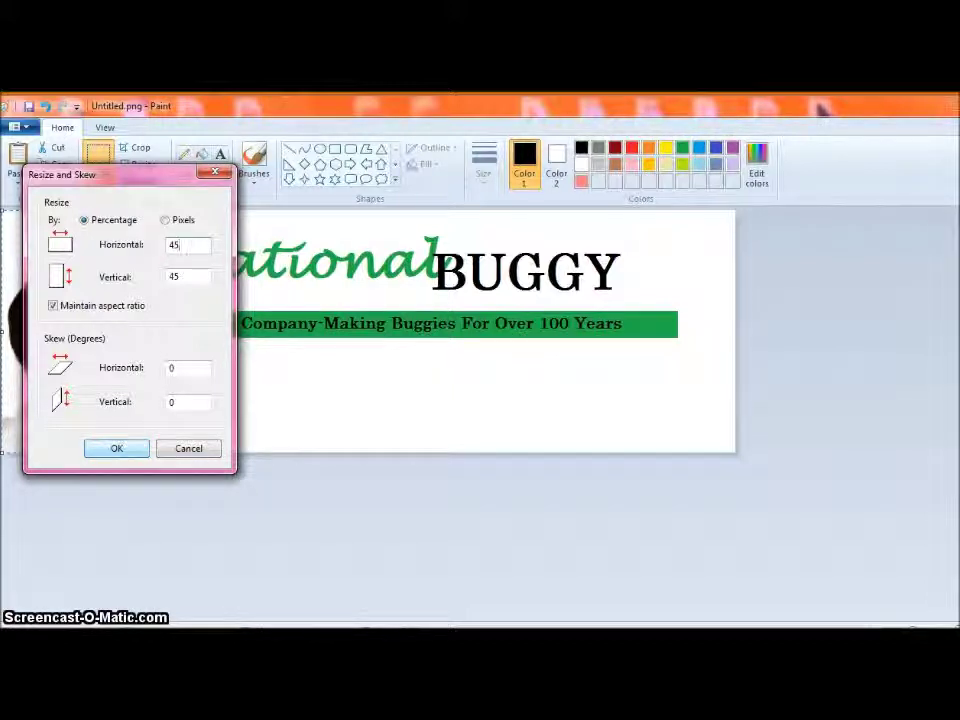
key(Return)
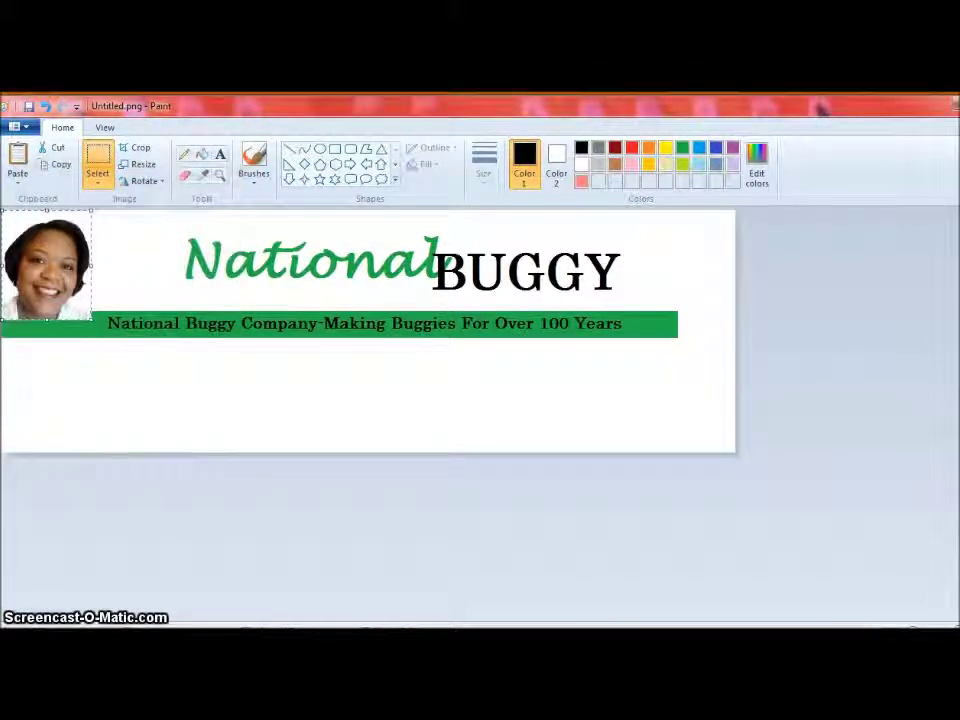
- Move the portrait beside the start of the word "National", resting on the green bar, and deselect it
mouse_move(115, 256)
mouse_down()
mouse_move(130, 256)
mouse_move(120, 265)
mouse_up()
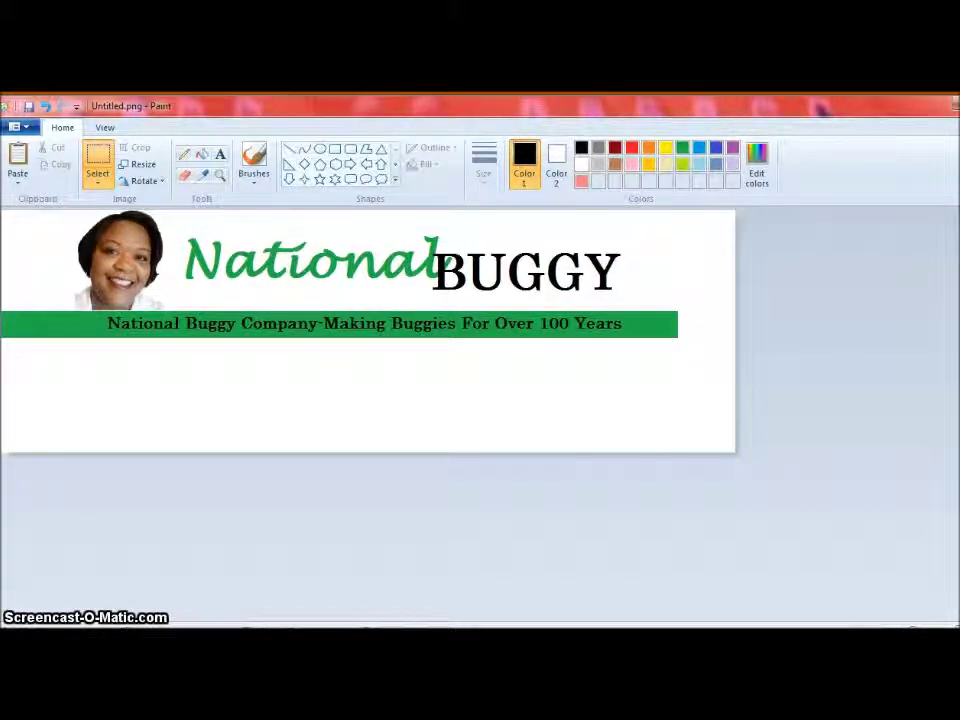
drag(119, 261, 120, 261)
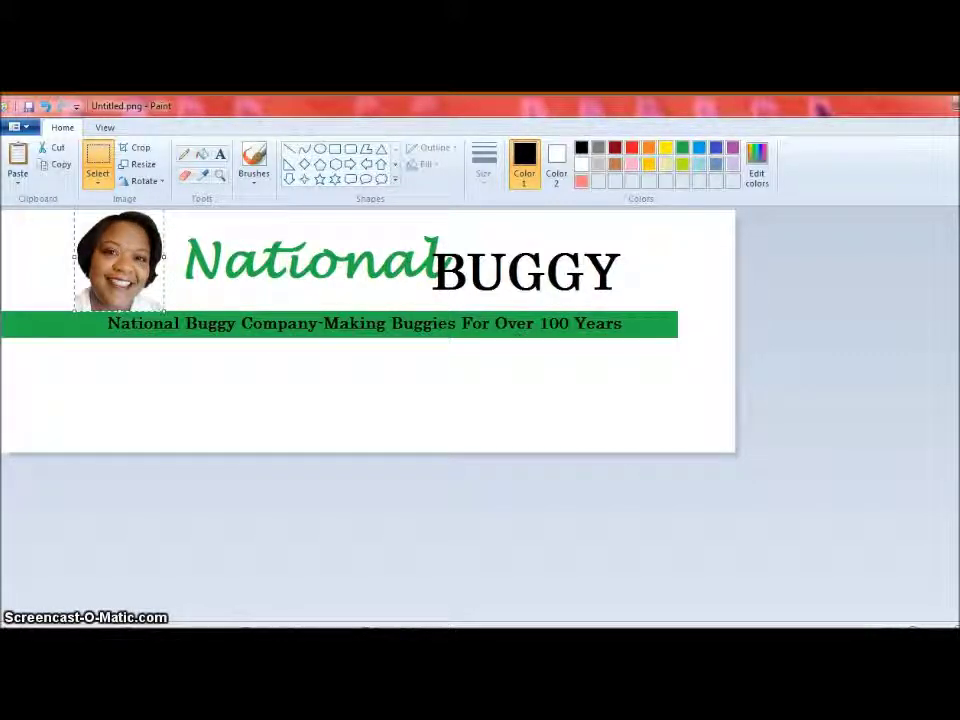
key(Escape)
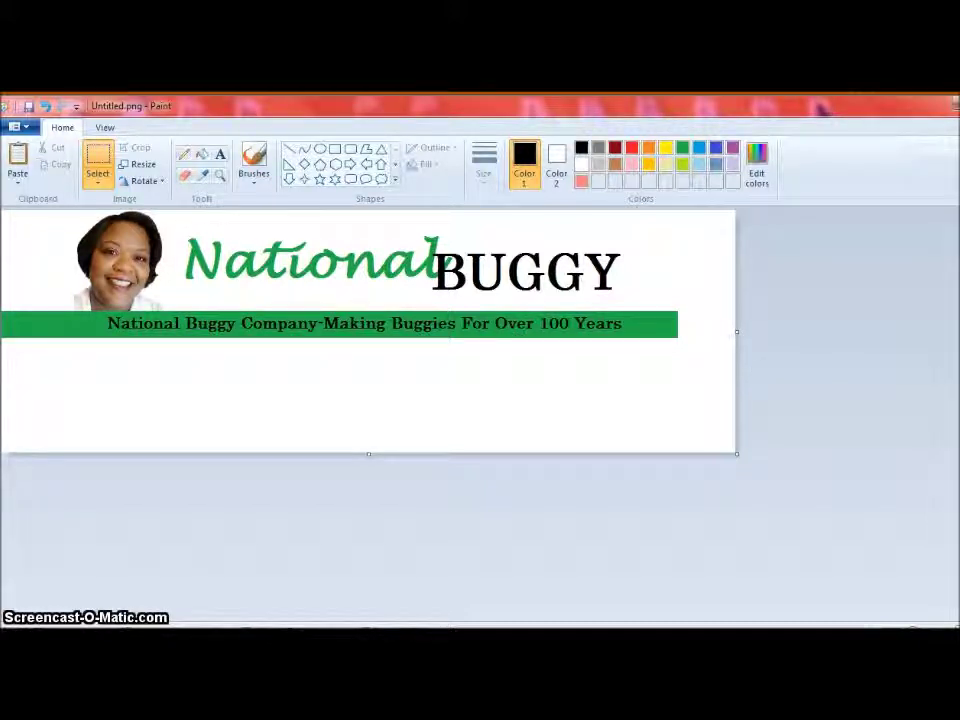
- Set the banner image's height to 198 pixels in the image properties
click(15, 127)
key(Up)
key(Up)
key(Up)
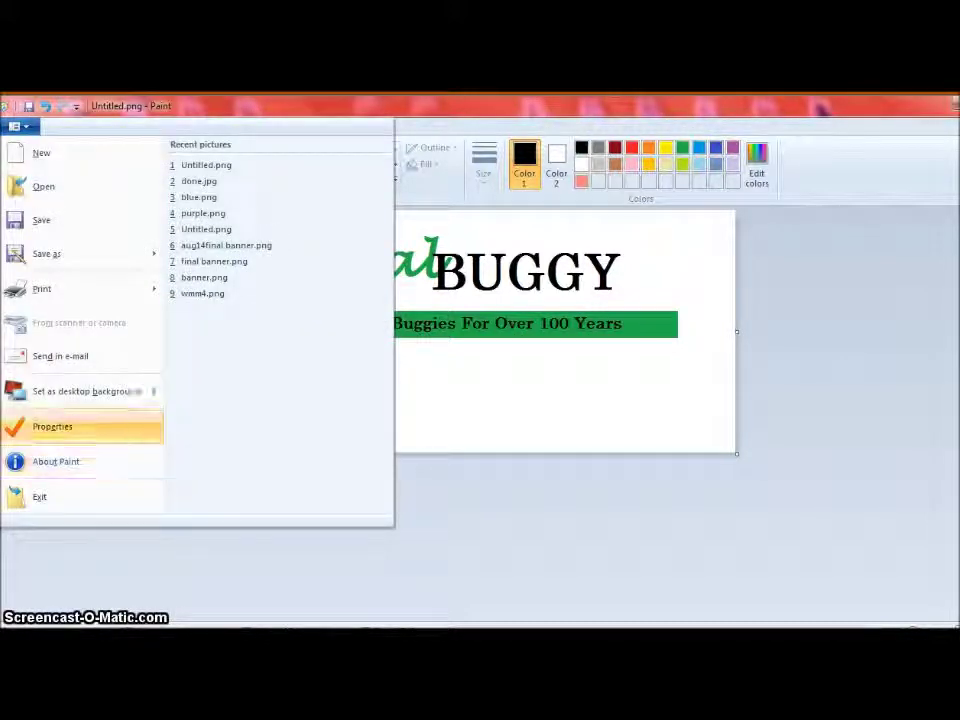
key(Return)
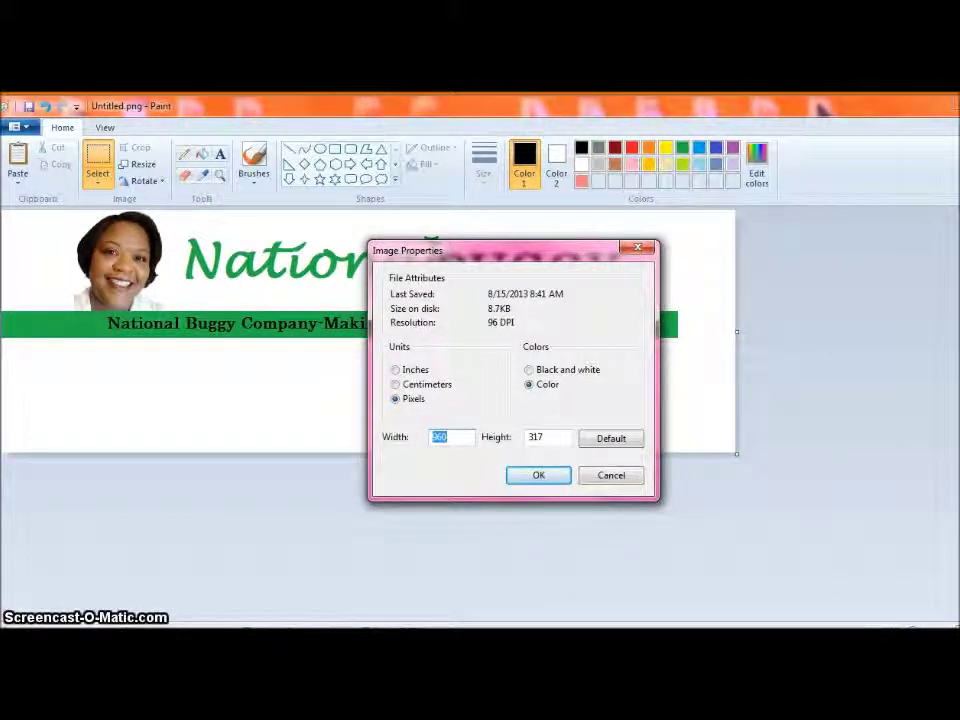
key(Tab)
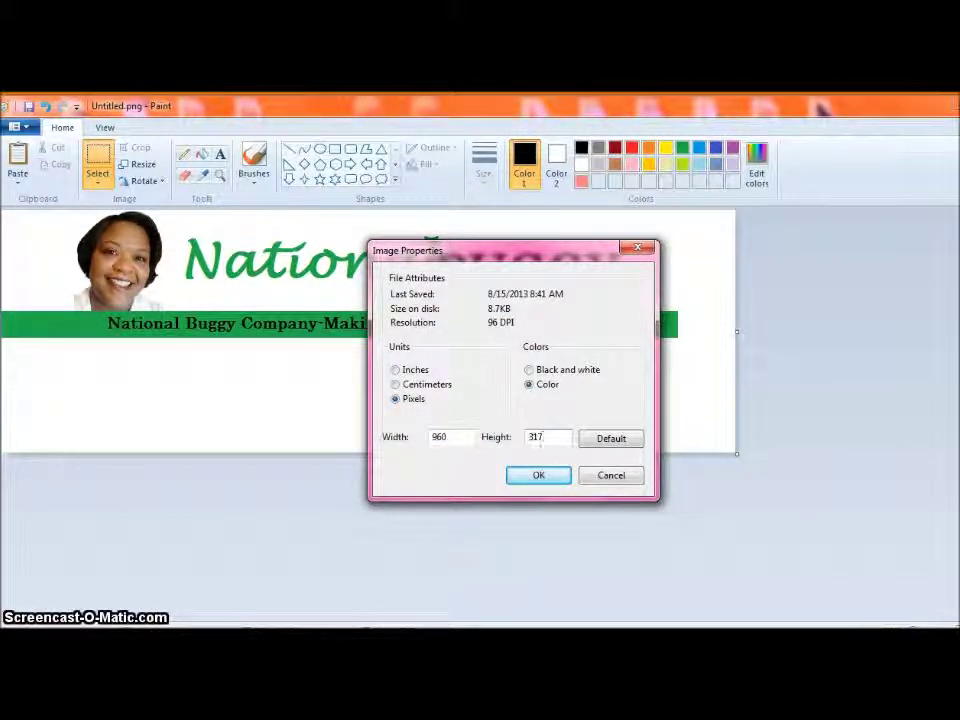
key(BackSpace)
text(198)
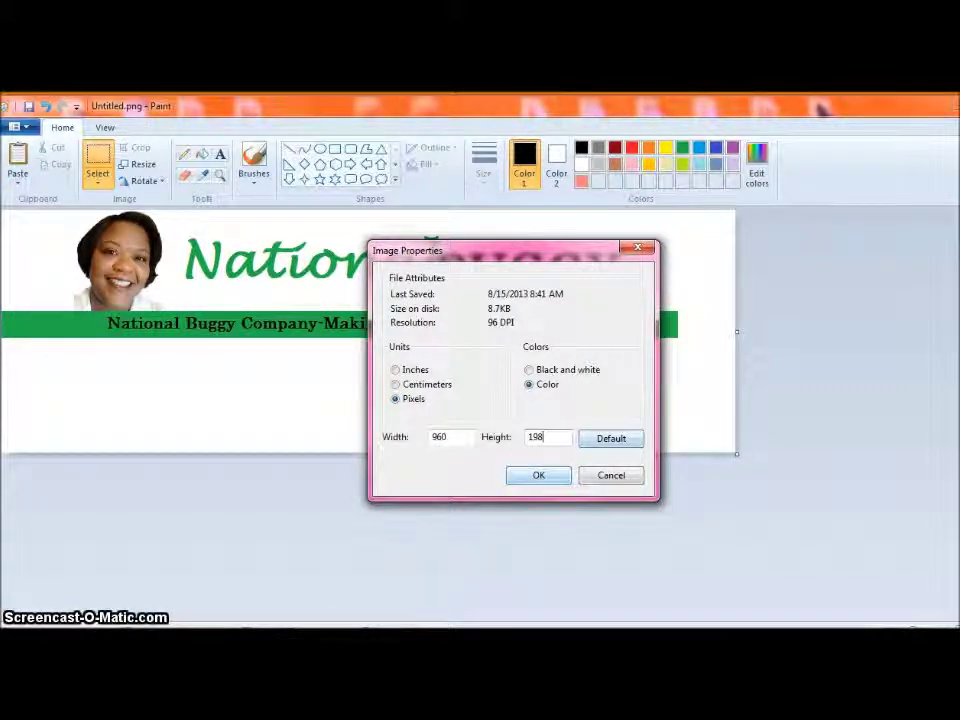
key(Return)
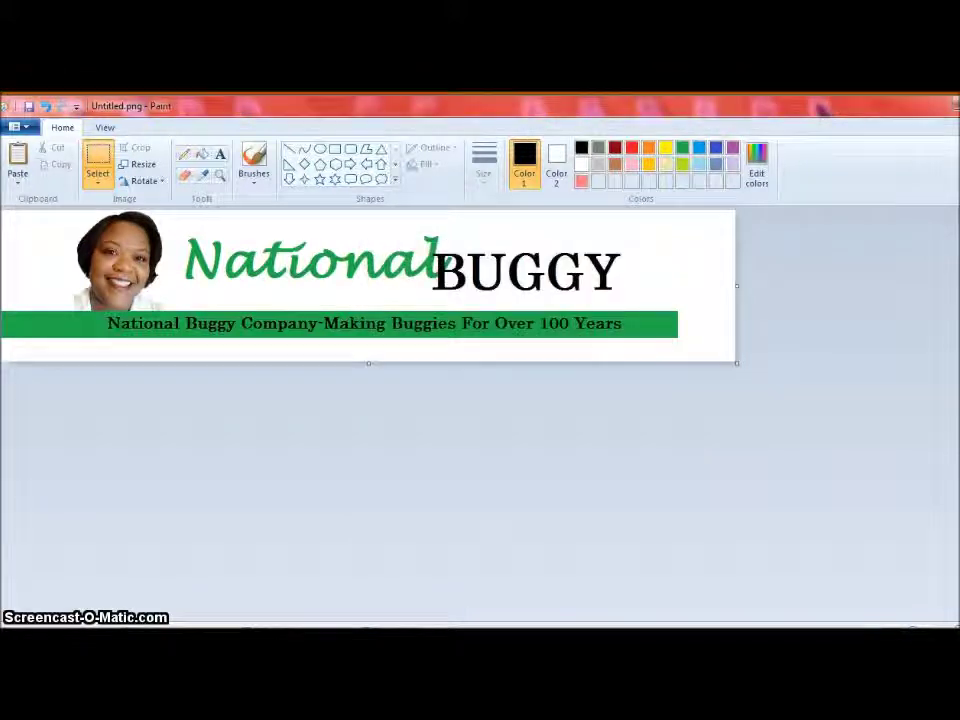